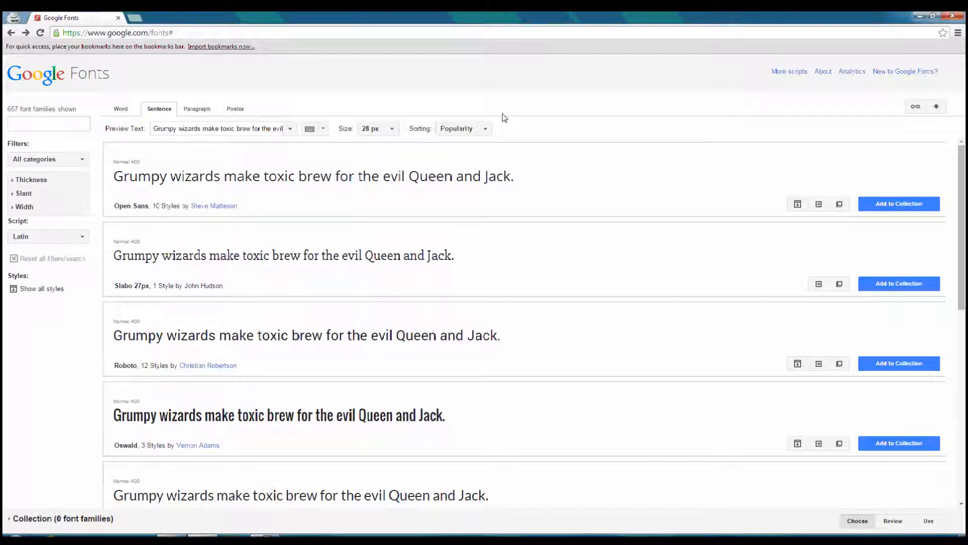
Open the quick-use page of the Lato font family and add Lato to the collection.
{"action": "scroll", "coordinate": [966, 202], "scroll_direction": "down", "scroll_amount": 1}
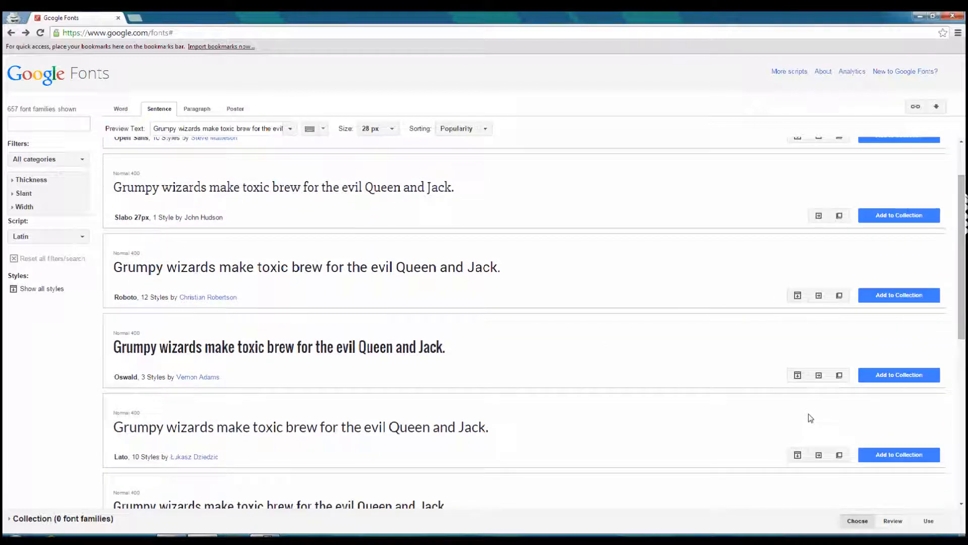
{"action": "left_click", "coordinate": [820, 456]}
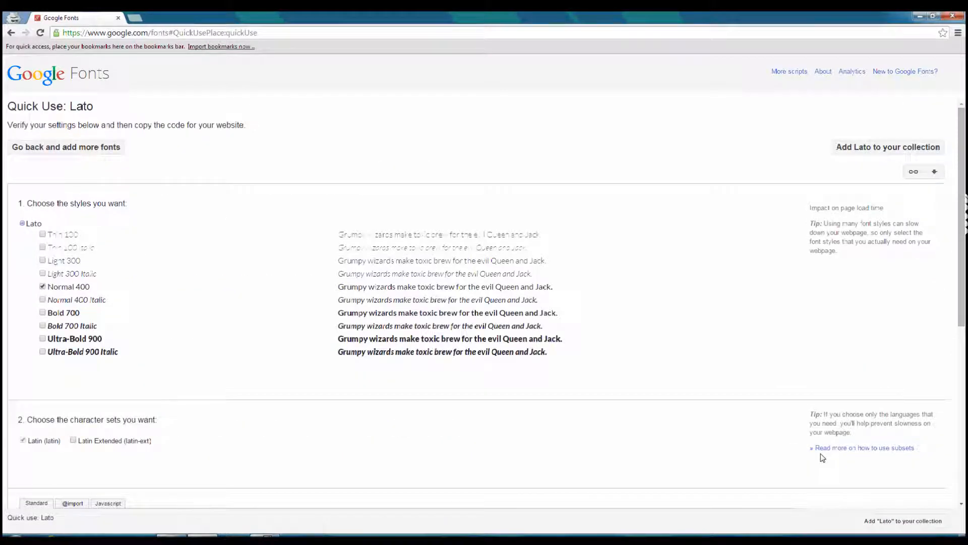
{"action": "left_click", "coordinate": [879, 148]}
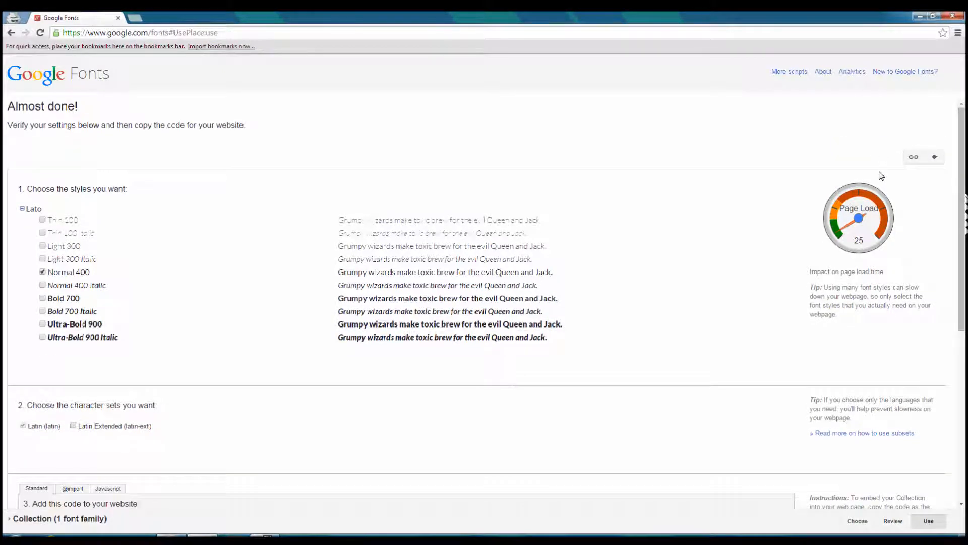
Download the collection's font families as a .zip file and open the downloaded Lato.zip.
{"action": "left_click", "coordinate": [936, 160]}
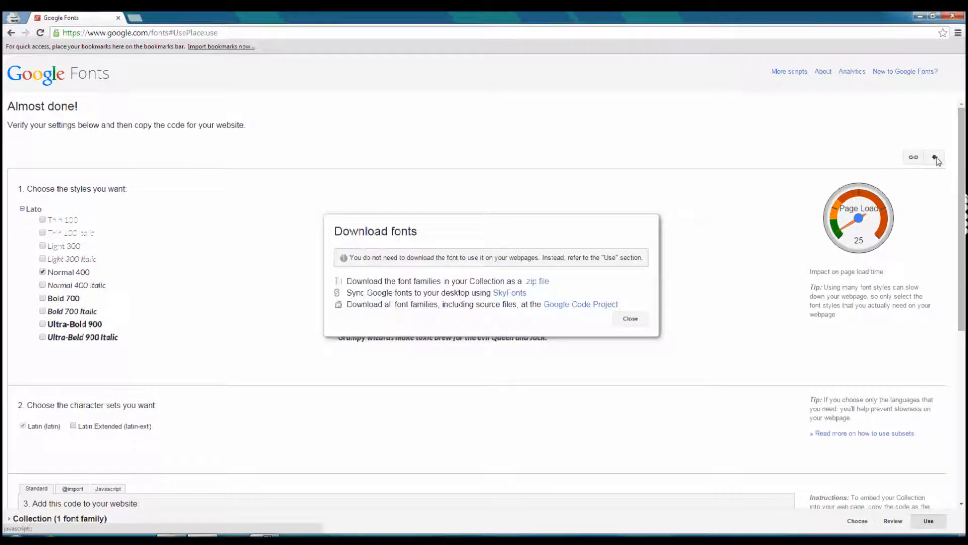
{"action": "left_click", "coordinate": [538, 282]}
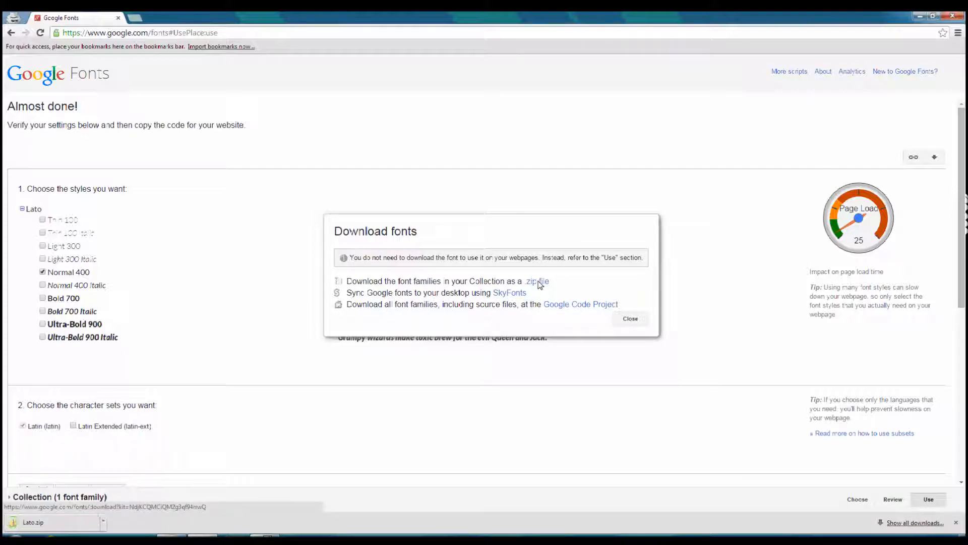
{"action": "left_click", "coordinate": [68, 523]}
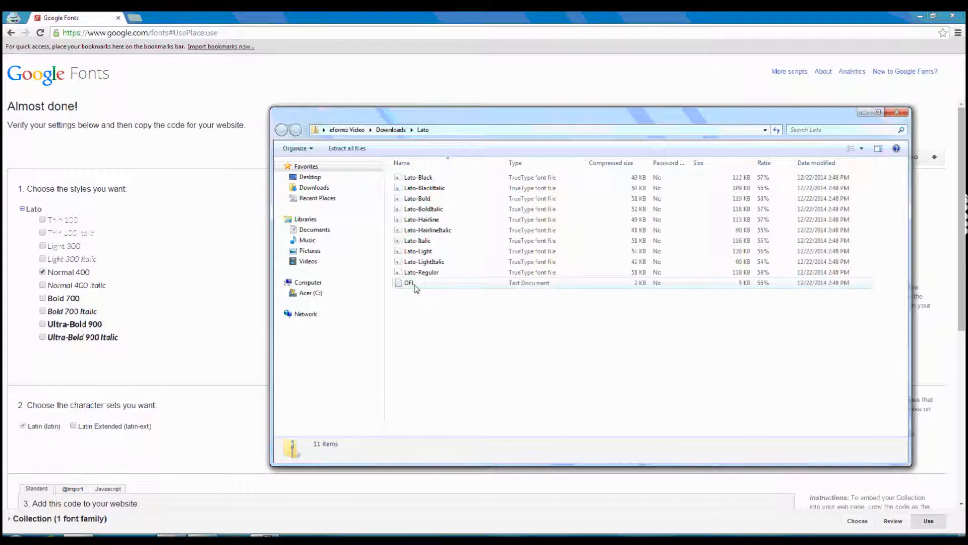
Copy all files from the Lato archive into C:\Minisoft\eFORMz_6\fonts and check that folder for the Lato fonts.
{"action": "left_click", "coordinate": [285, 292]}
{"action": "left_click", "coordinate": [291, 311]}
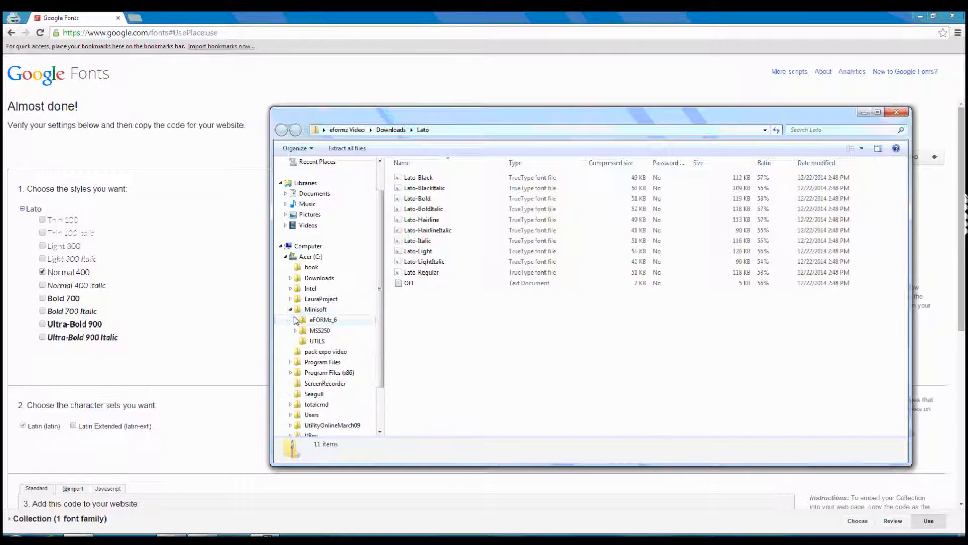
{"action": "left_click", "coordinate": [296, 320]}
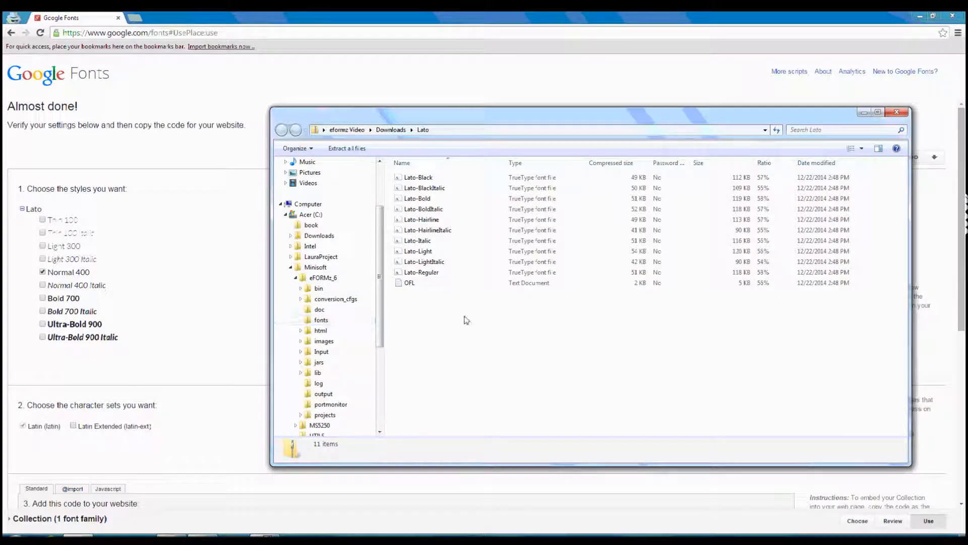
{"action": "left_click_drag", "start_coordinate": [487, 327], "coordinate": [334, 322]}
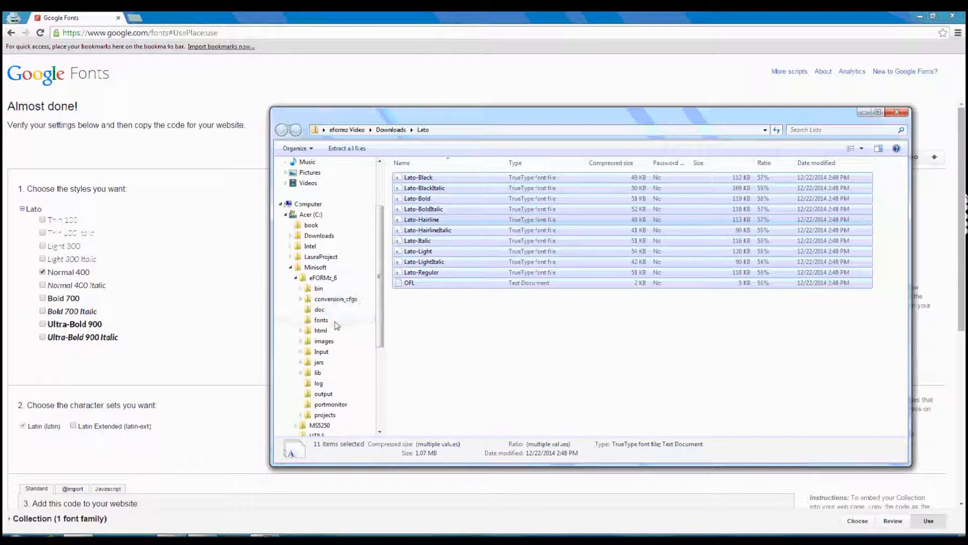
{"action": "left_click", "coordinate": [321, 323]}
{"action": "left_click_drag", "start_coordinate": [906, 207], "coordinate": [901, 300]}
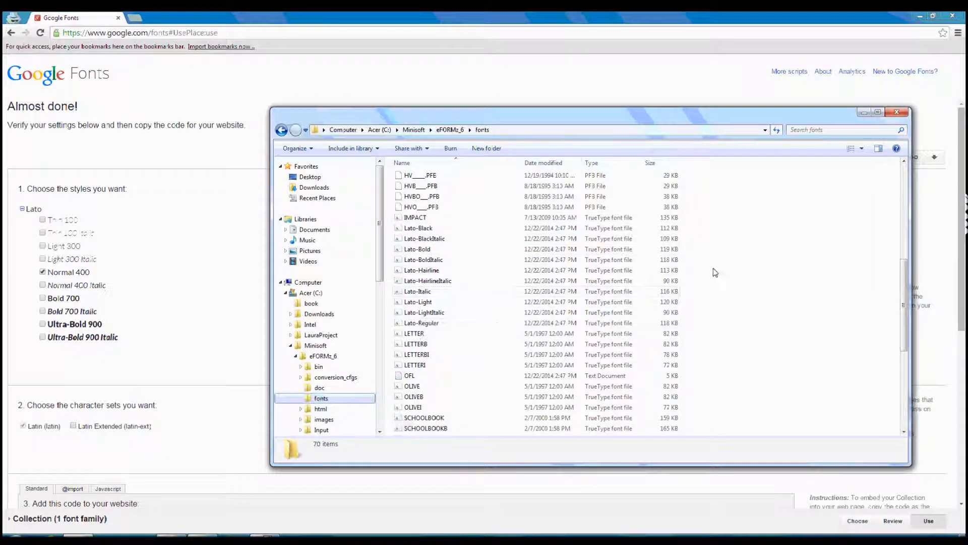
{"action": "scroll", "coordinate": [717, 270], "scroll_direction": "down", "scroll_amount": 1}
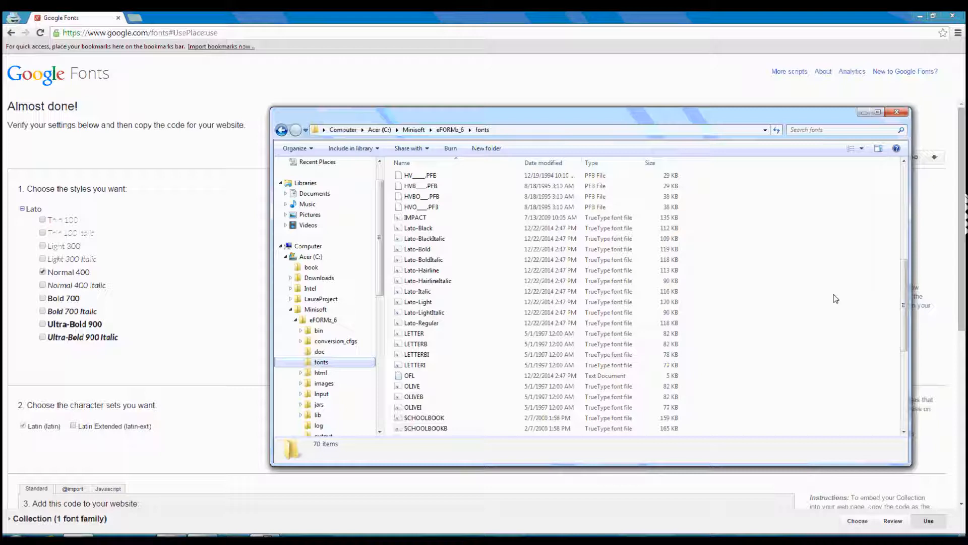
Open FontSpecs_User.xml from the eFORMz_6 folder in Notepad++ and place the cursor on the empty line inside the Fonts element.
{"action": "left_click", "coordinate": [325, 320]}
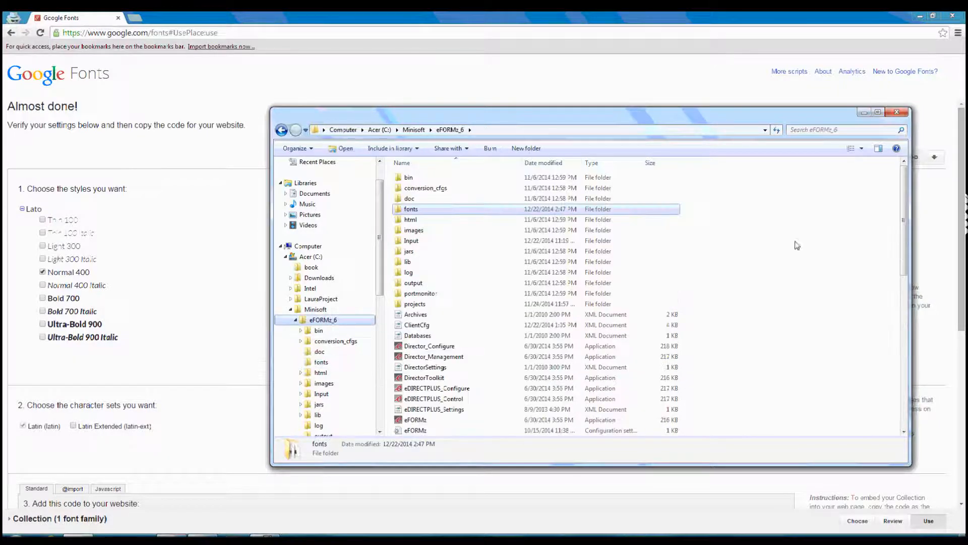
{"action": "left_click", "coordinate": [836, 274]}
{"action": "scroll", "coordinate": [835, 274], "scroll_direction": "down", "scroll_amount": 5}
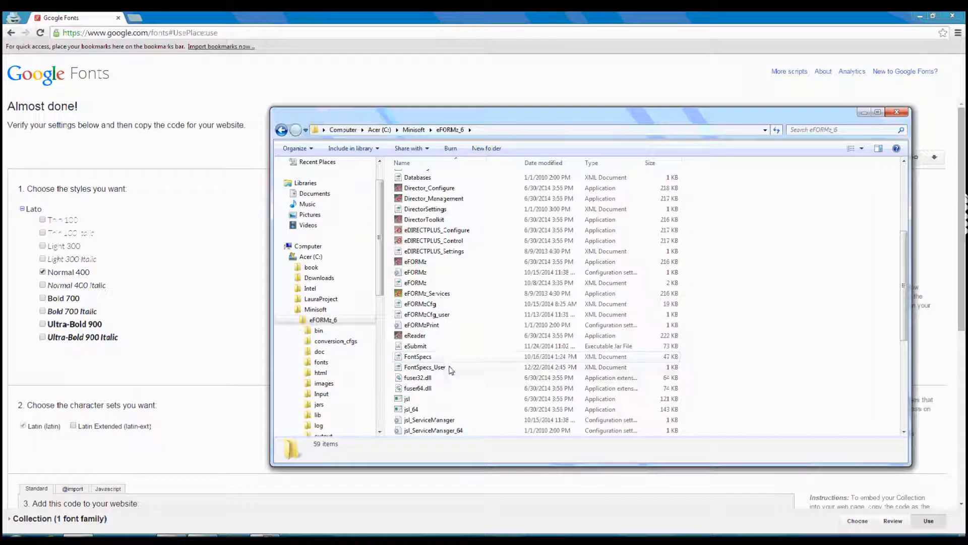
{"action": "left_click", "coordinate": [450, 368]}
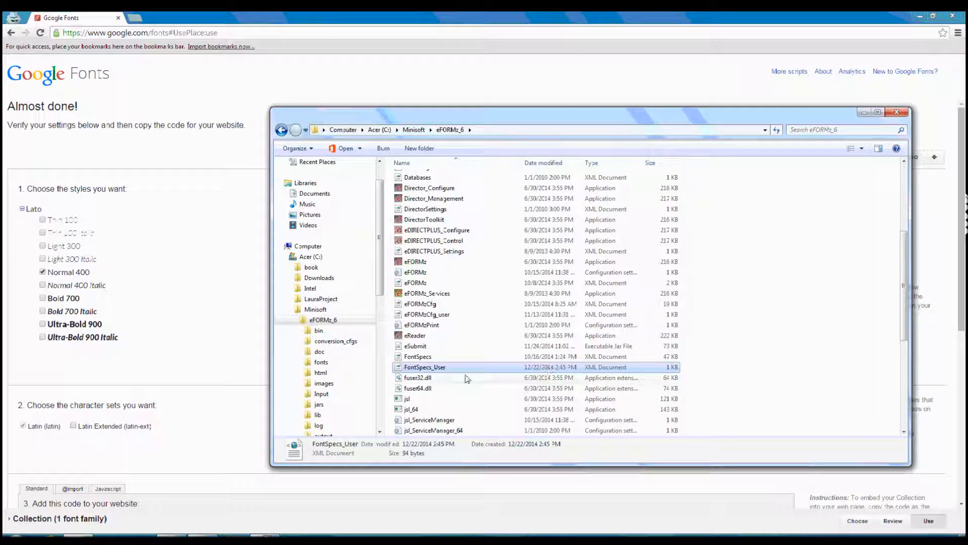
{"action": "right_click", "coordinate": [458, 367]}
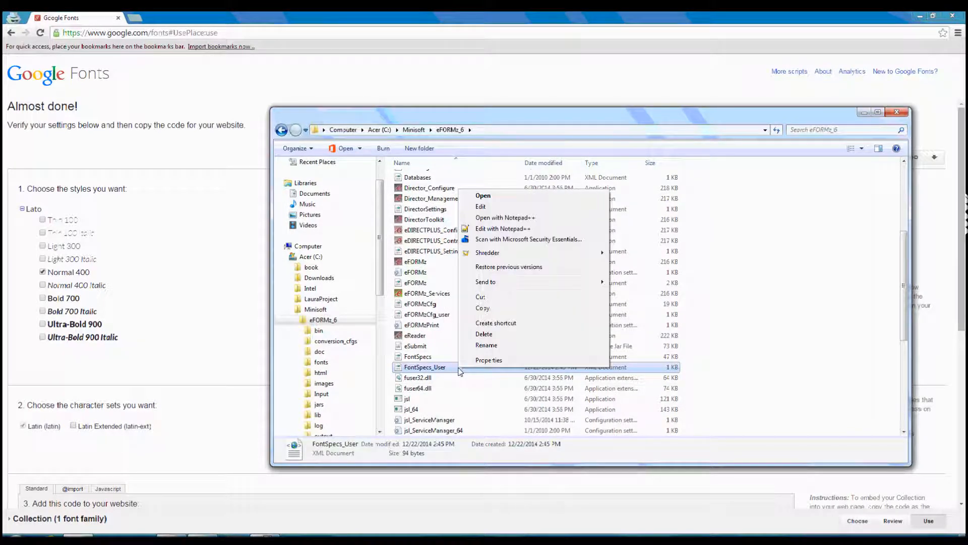
{"action": "left_click", "coordinate": [506, 219]}
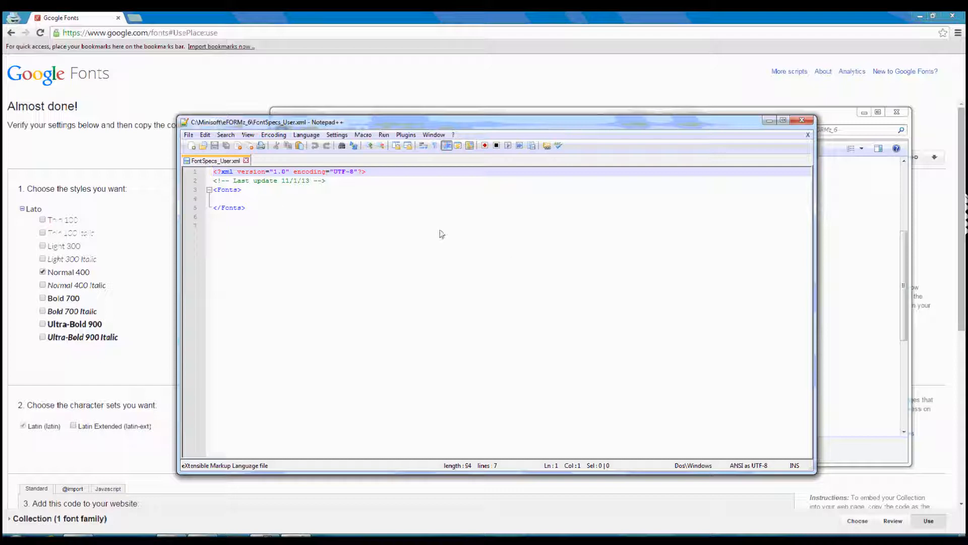
{"action": "left_click", "coordinate": [278, 198]}
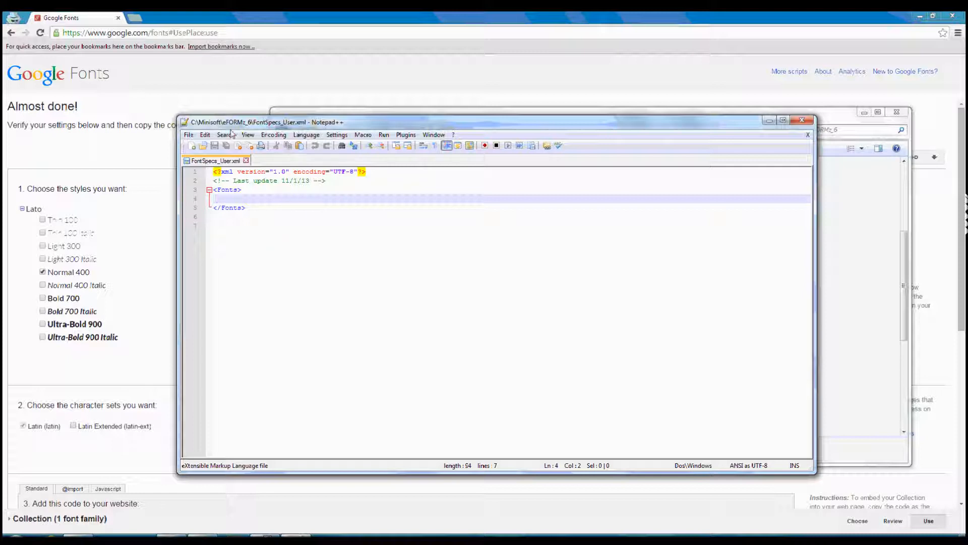
Open FontSpecs.xml from the eFORMz_6 folder in Notepad++ as well.
{"action": "left_click", "coordinate": [830, 119]}
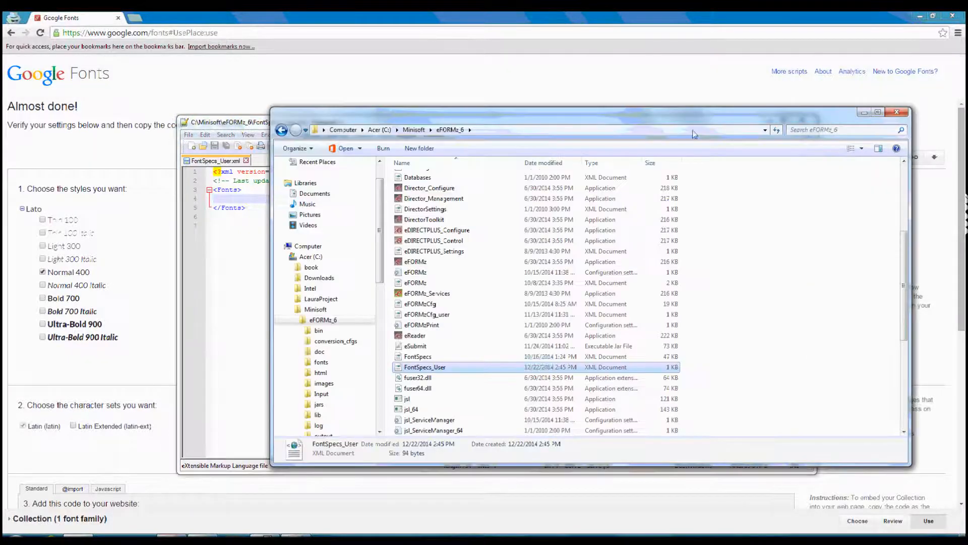
{"action": "right_click", "coordinate": [429, 357]}
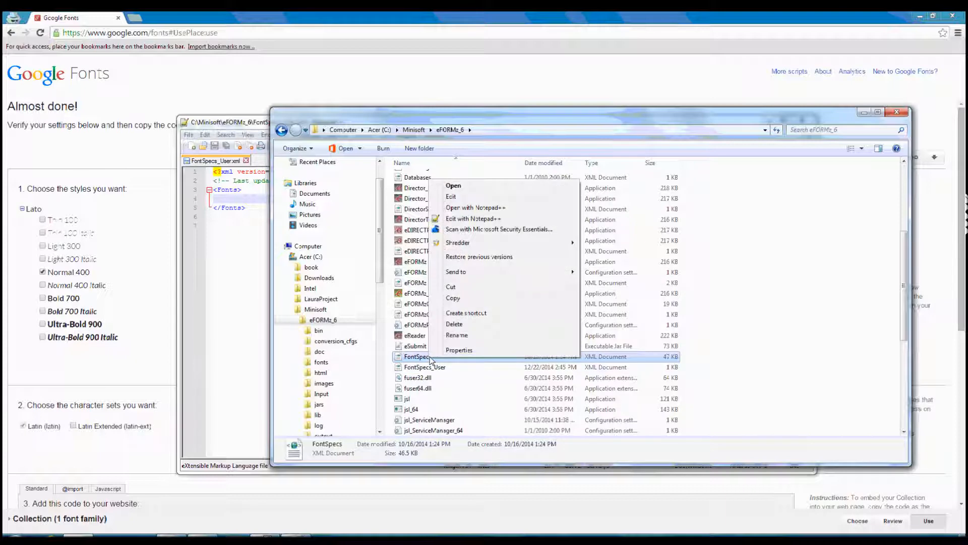
{"action": "left_click", "coordinate": [469, 208]}
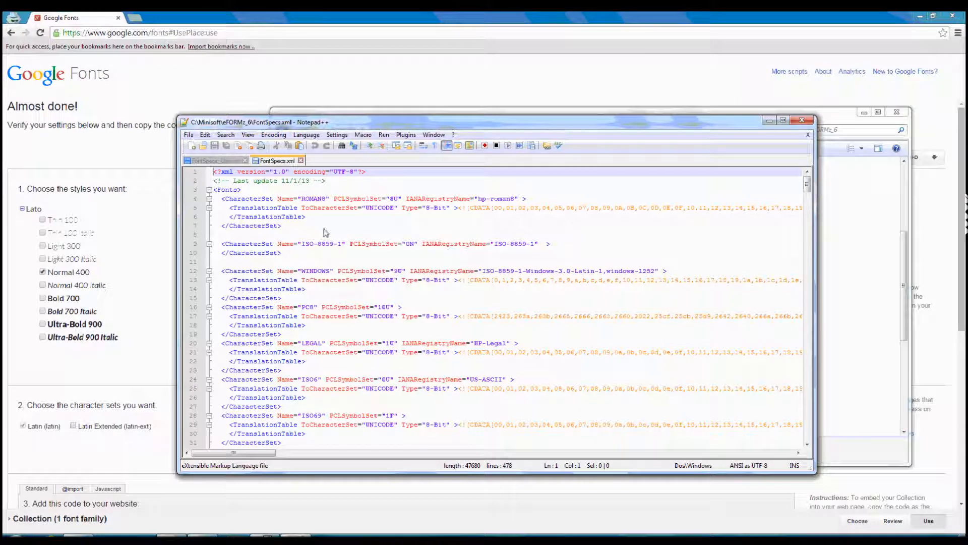
Copy the complete Arial font entry from FontSpecs.xml into the Fonts element of FontSpecs_User.xml.
{"action": "scroll", "coordinate": [323, 236], "scroll_direction": "down", "scroll_amount": 20}
{"action": "scroll", "coordinate": [363, 235], "scroll_direction": "down", "scroll_amount": 6}
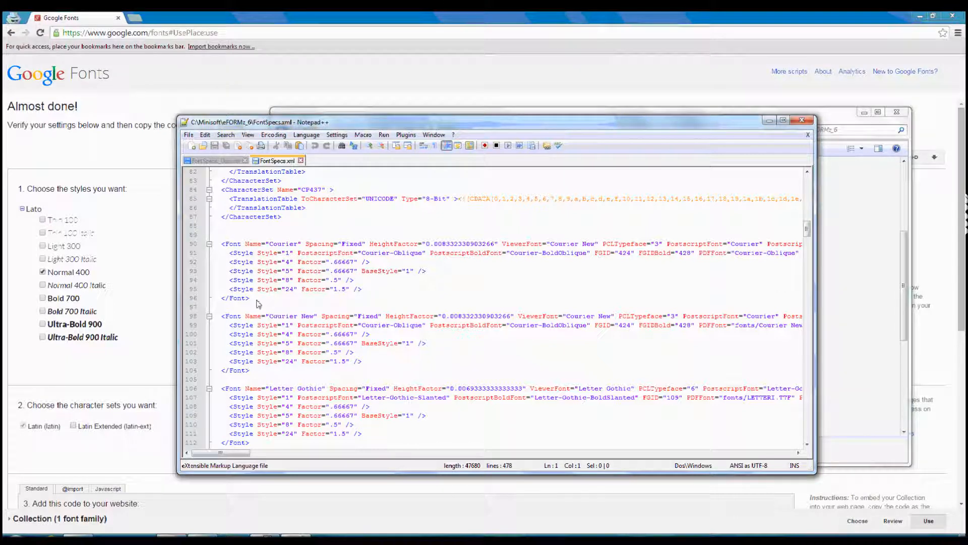
{"action": "left_click_drag", "start_coordinate": [259, 303], "coordinate": [211, 245]}
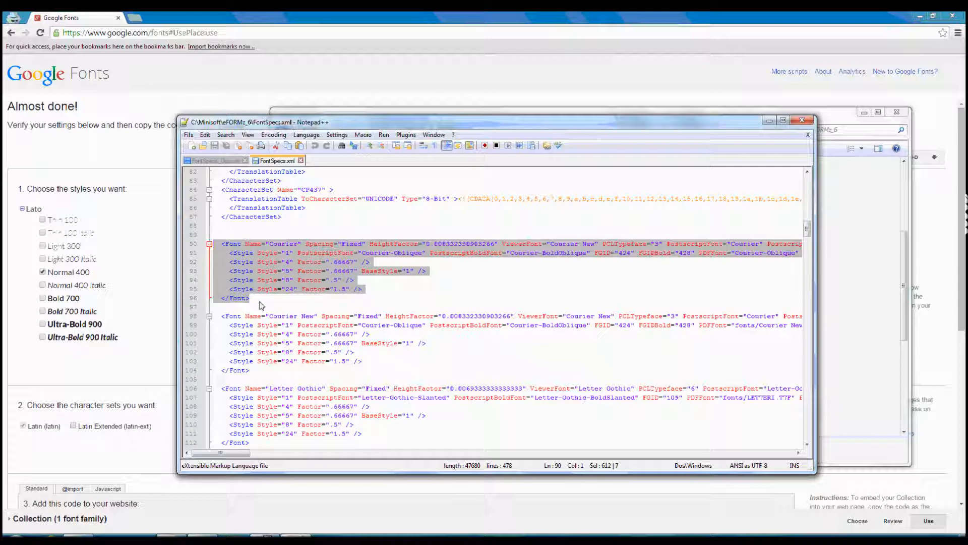
{"action": "scroll", "coordinate": [267, 297], "scroll_direction": "down", "scroll_amount": 18}
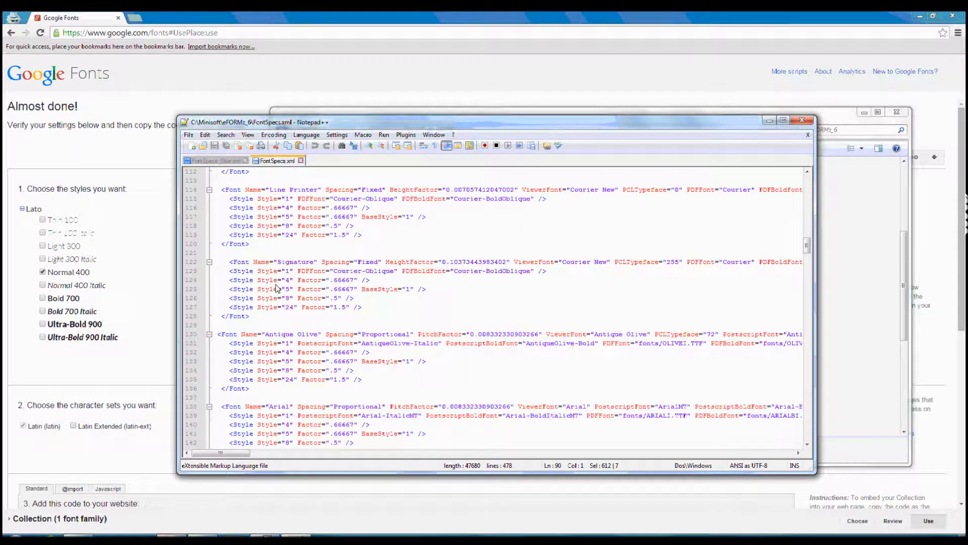
{"action": "scroll", "coordinate": [323, 275], "scroll_direction": "up", "scroll_amount": 3}
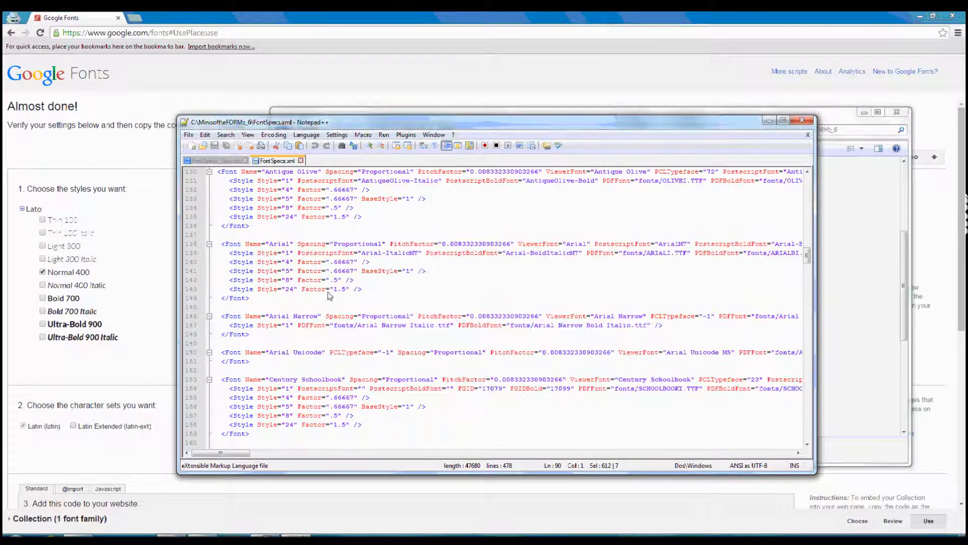
{"action": "left_click", "coordinate": [269, 299]}
{"action": "left_click_drag", "start_coordinate": [270, 299], "coordinate": [216, 244]}
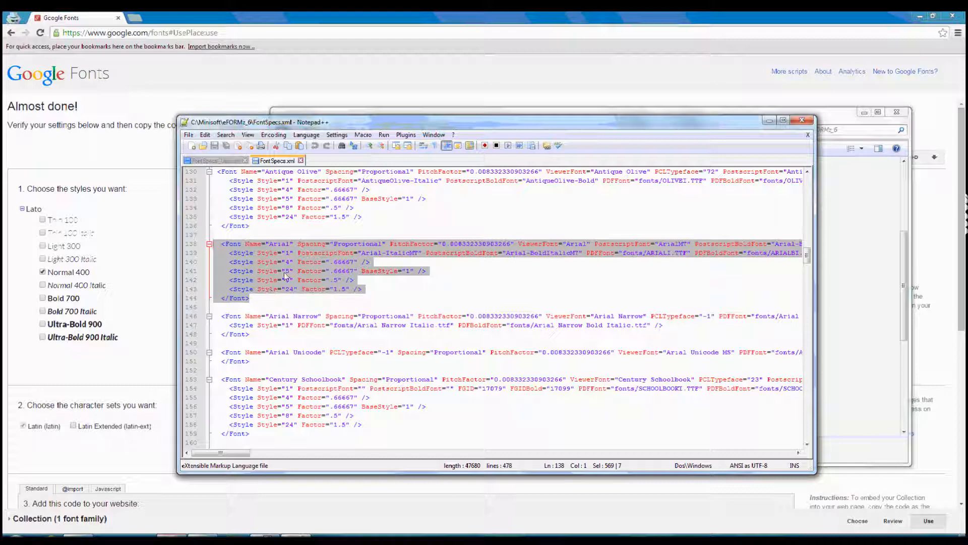
{"action": "left_click", "coordinate": [271, 304]}
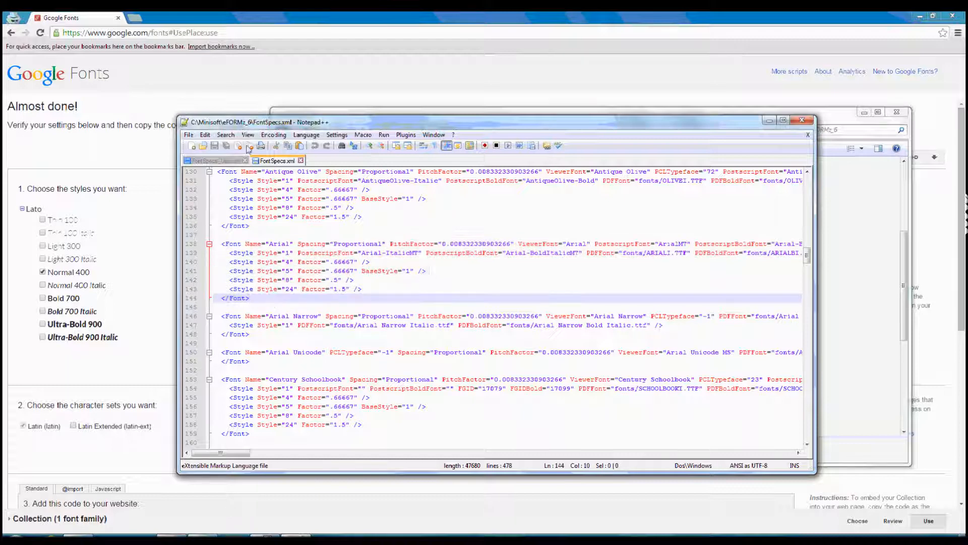
{"action": "left_click", "coordinate": [216, 161]}
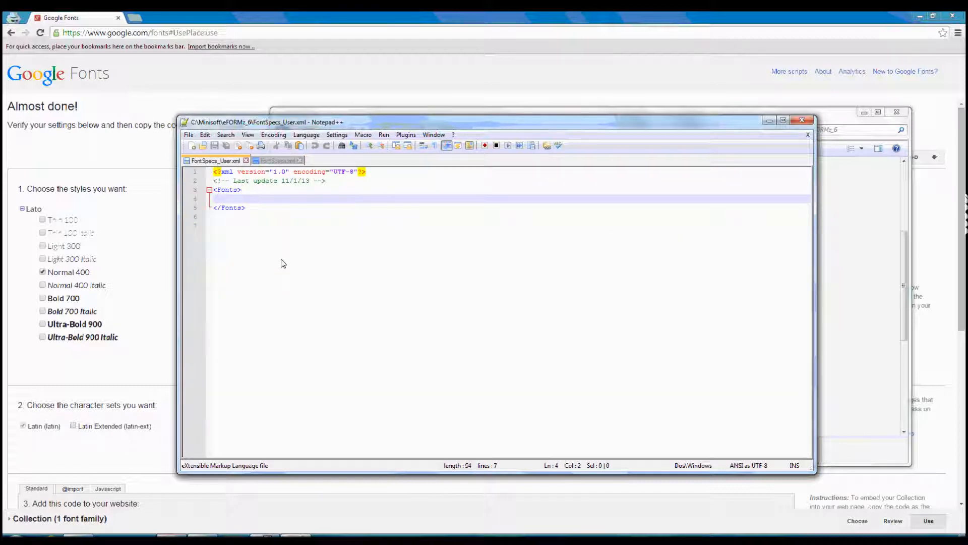
{"action": "key", "text": "ctrl+v"}
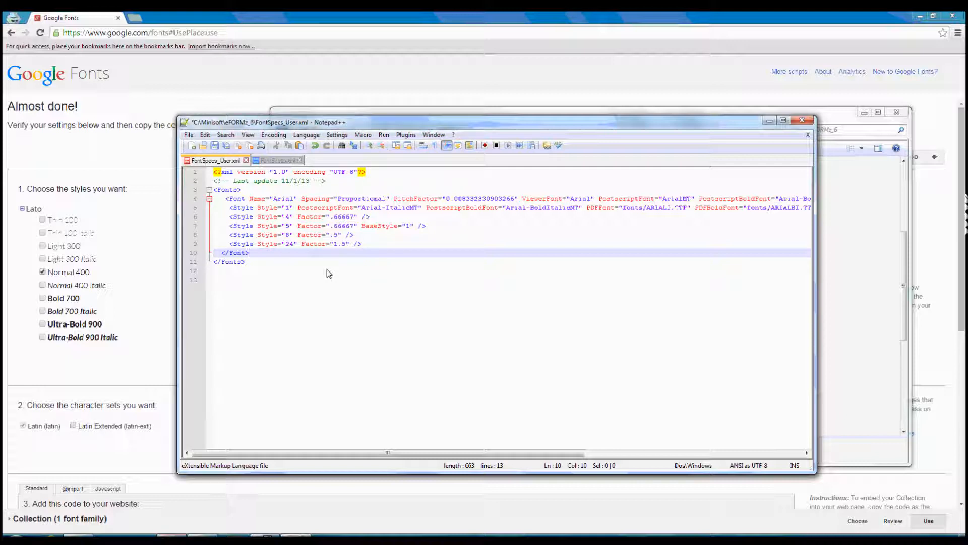
Change the Name attribute of the pasted font entry to Lato.
{"action": "left_click", "coordinate": [297, 200]}
{"action": "key", "text": "BackSpace"}
{"action": "key", "text": "BackSpace"}
{"action": "key", "text": "BackSpace"}
{"action": "key", "text": "BackSpace"}
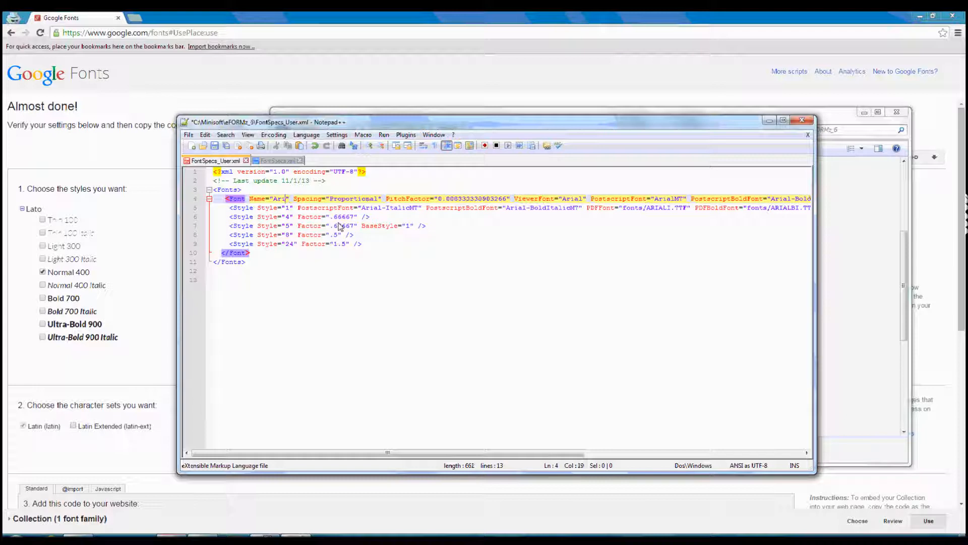
{"action": "key", "text": "BackSpace"}
{"action": "key", "text": "Caps_Lock"}
{"action": "type", "text": "L"}
{"action": "key", "text": "Caps_Lock"}
{"action": "type", "text": "ato"}
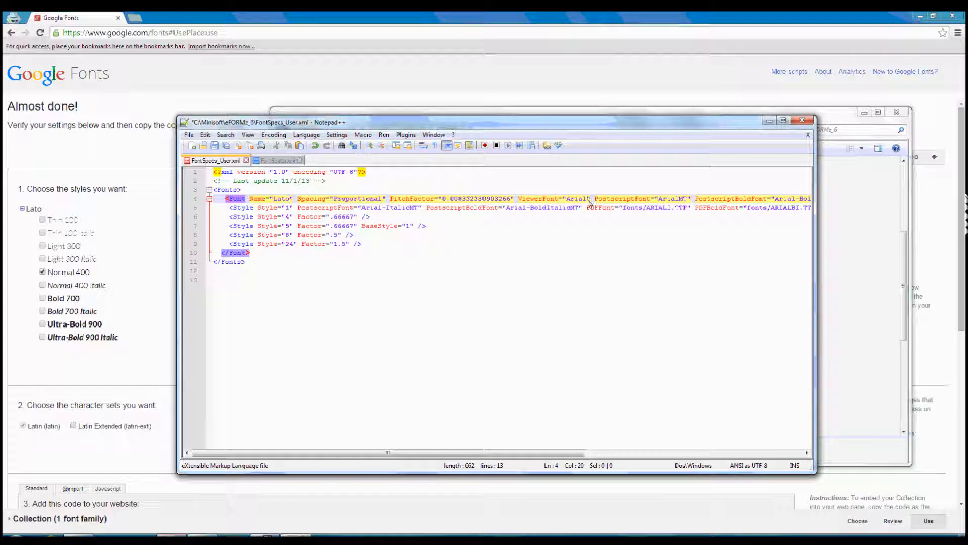
Set the ViewerFont attribute of the same font entry to Lato.
{"action": "key", "text": "BackSpace"}
{"action": "key", "text": "BackSpace"}
{"action": "key", "text": "BackSpace"}
{"action": "key", "text": "BackSpace"}
{"action": "key", "text": "BackSpace"}
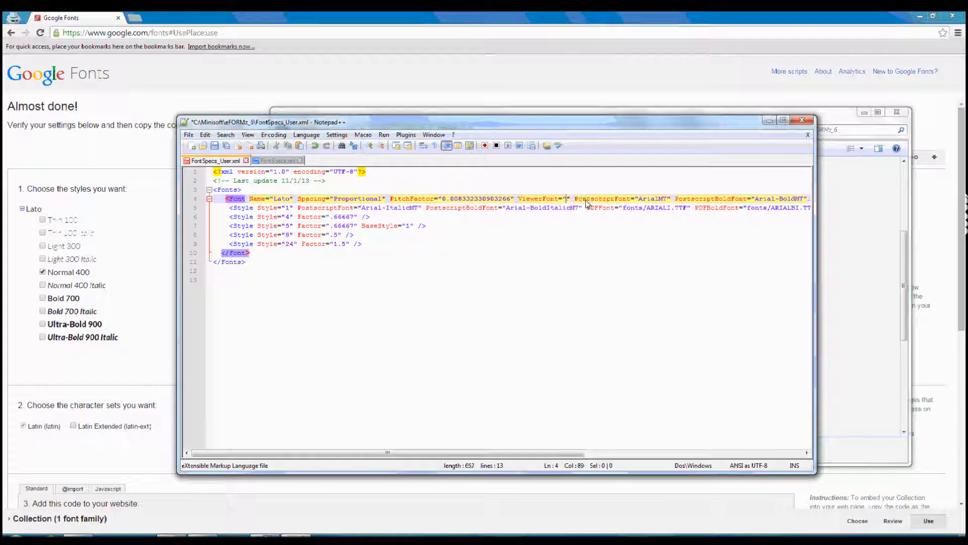
{"action": "key", "text": "Caps_Lock"}
{"action": "type", "text": "L"}
{"action": "key", "text": "Caps_Lock"}
{"action": "type", "text": "ato"}
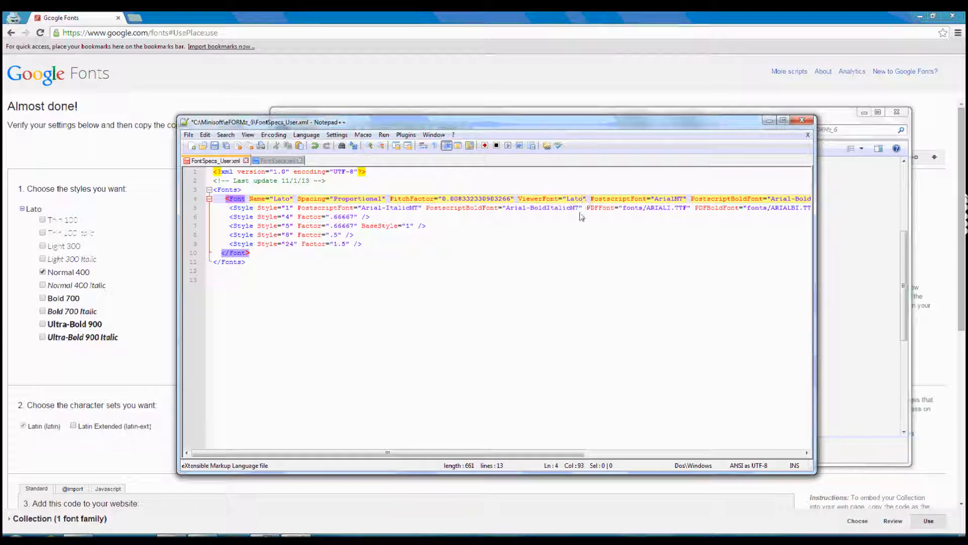
Open the fonts folder inside eFORMz_6 in Windows Explorer and locate the Lato font files.
{"action": "left_click_drag", "start_coordinate": [484, 452], "coordinate": [603, 449]}
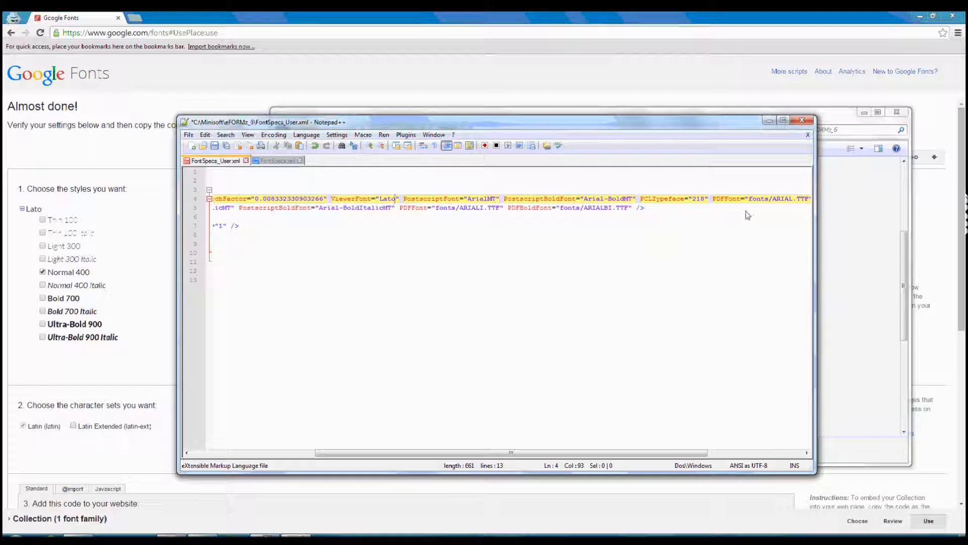
{"action": "left_click_drag", "start_coordinate": [423, 455], "coordinate": [329, 469]}
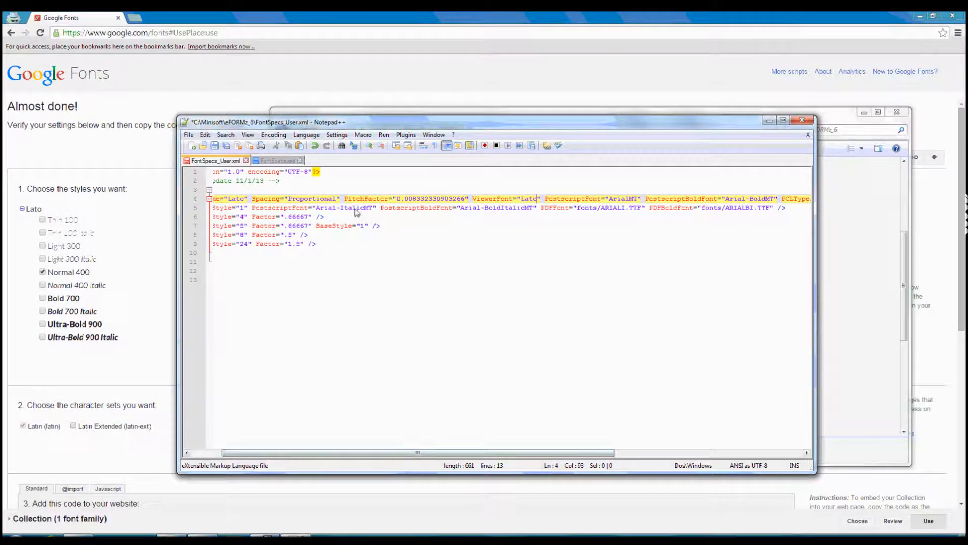
{"action": "left_click", "coordinate": [840, 127]}
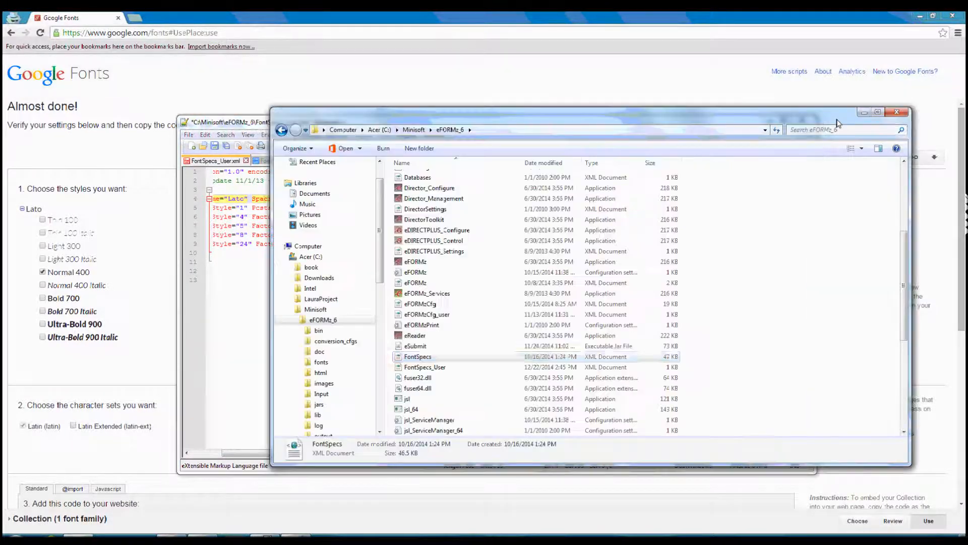
{"action": "left_click", "coordinate": [320, 362]}
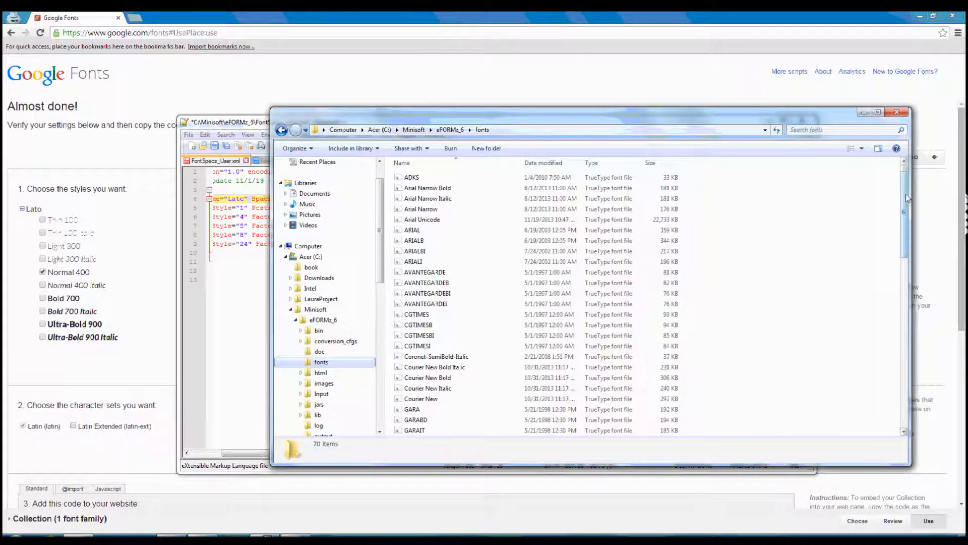
{"action": "scroll", "coordinate": [886, 244], "scroll_direction": "down", "scroll_amount": 7}
{"action": "scroll", "coordinate": [881, 277], "scroll_direction": "down", "scroll_amount": 2}
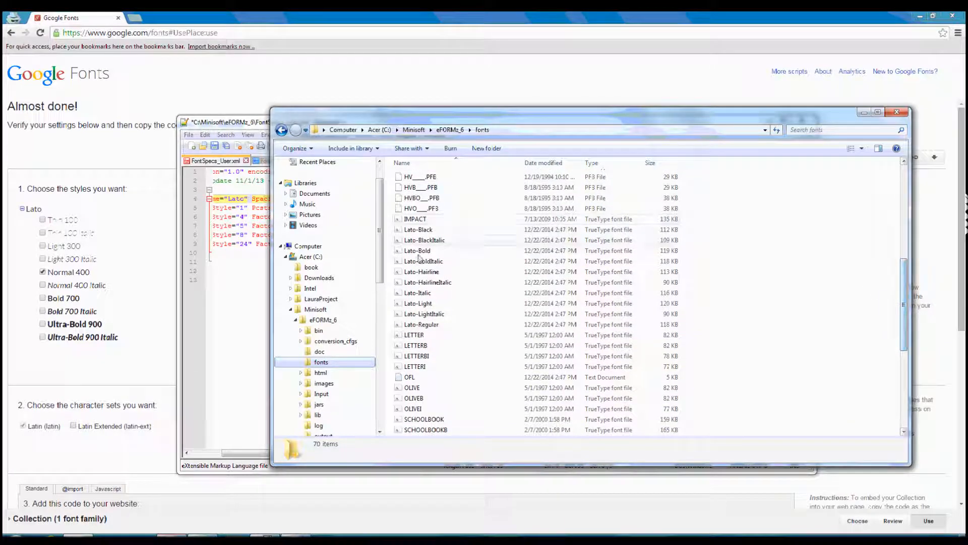
Set the PostscriptFont attribute of the Lato font entry in FontSpecs_User.xml to Lato-Regular, using the name copied from the font file.
{"action": "left_click_drag", "start_coordinate": [257, 124], "coordinate": [161, 124]}
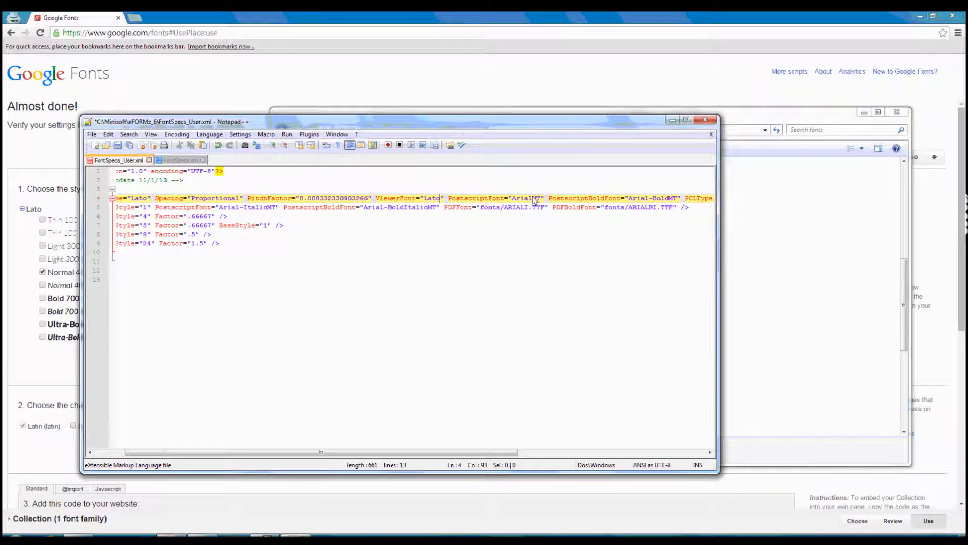
{"action": "left_click", "coordinate": [800, 121]}
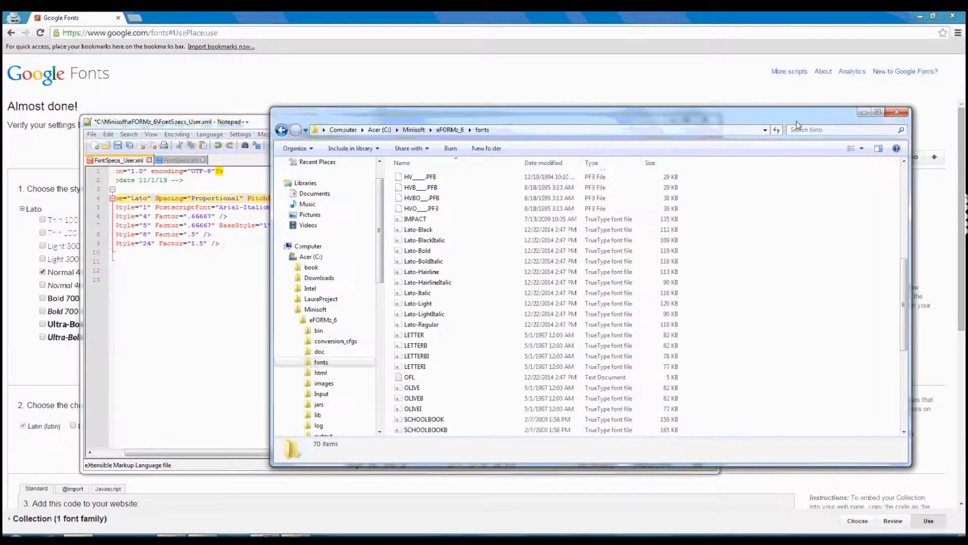
{"action": "left_click", "coordinate": [444, 326]}
{"action": "left_click", "coordinate": [437, 326]}
{"action": "key", "text": "ctrl+c"}
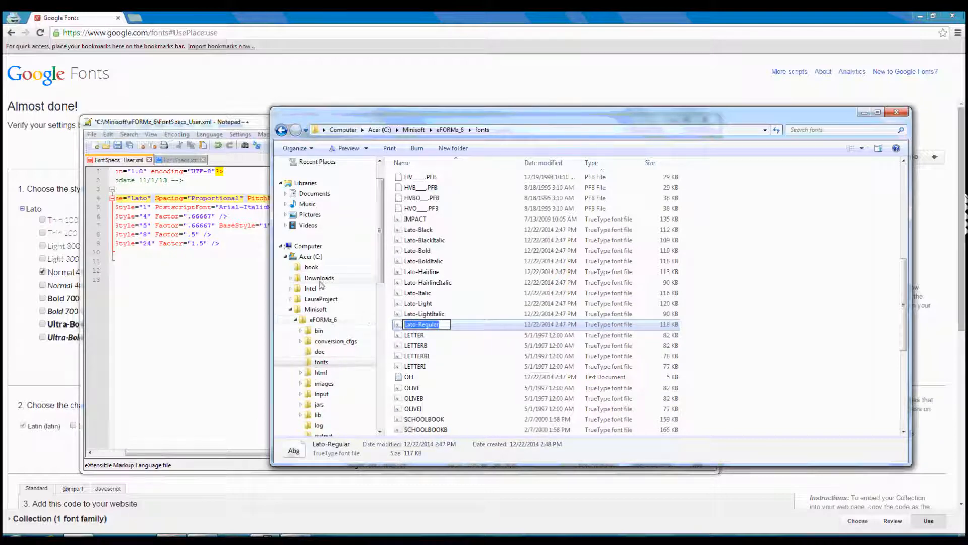
{"action": "left_click", "coordinate": [255, 279]}
{"action": "left_click_drag", "start_coordinate": [586, 199], "coordinate": [558, 201]}
{"action": "key", "text": "ctrl+v"}
Set the PostscriptBoldFont attribute of the Lato font entry to Lato-Bold, using the name copied from the bold font file.
{"action": "left_click_drag", "start_coordinate": [481, 452], "coordinate": [623, 453]}
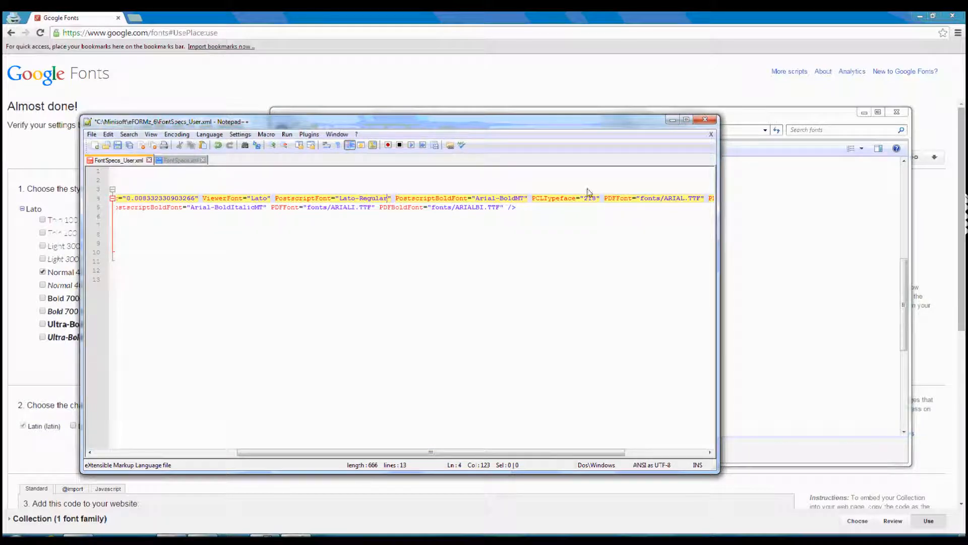
{"action": "left_click", "coordinate": [790, 126]}
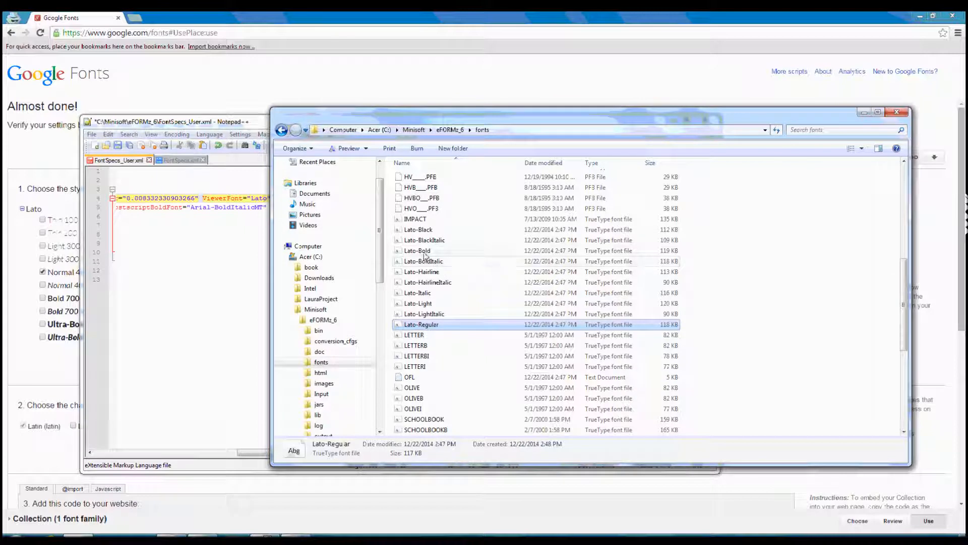
{"action": "left_click", "coordinate": [428, 252]}
{"action": "left_click", "coordinate": [428, 251]}
{"action": "key", "text": "ctrl+c"}
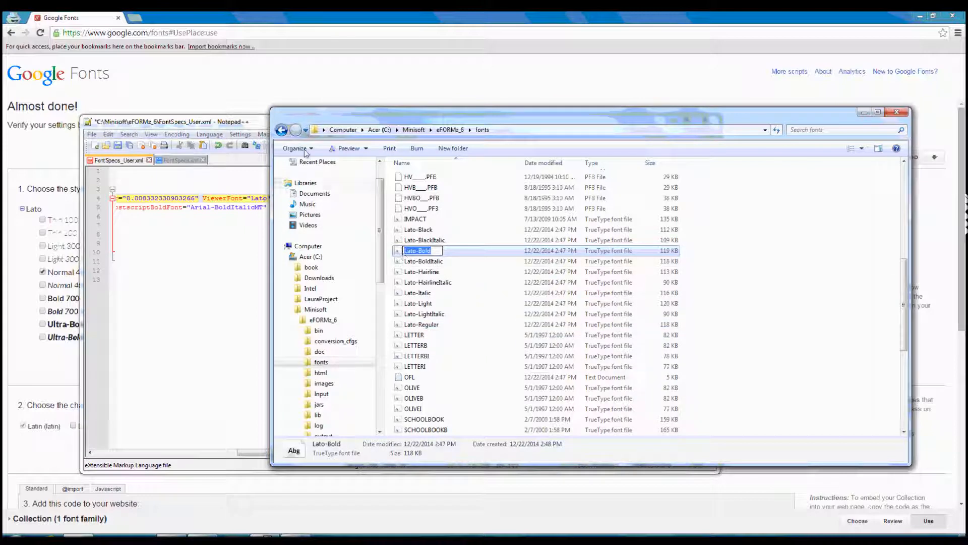
{"action": "left_click", "coordinate": [264, 134]}
{"action": "left_click_drag", "start_coordinate": [525, 199], "coordinate": [485, 203]}
{"action": "key", "text": "ctrl+v"}
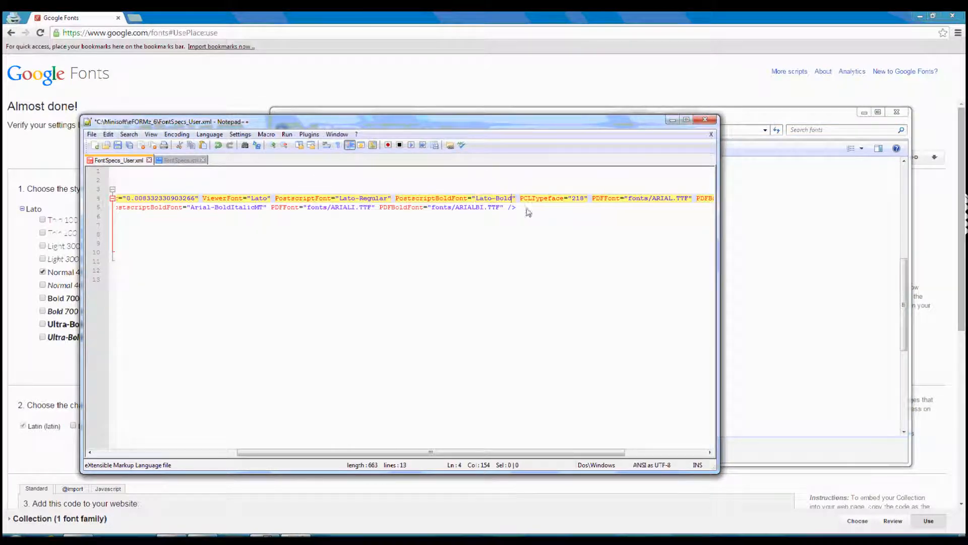
Set the PDFBoldFont attribute of the Lato font entry to fonts/Lato-Bold.TTF, keeping the path and the TTF extension.
{"action": "key", "text": "ctrl+End"}
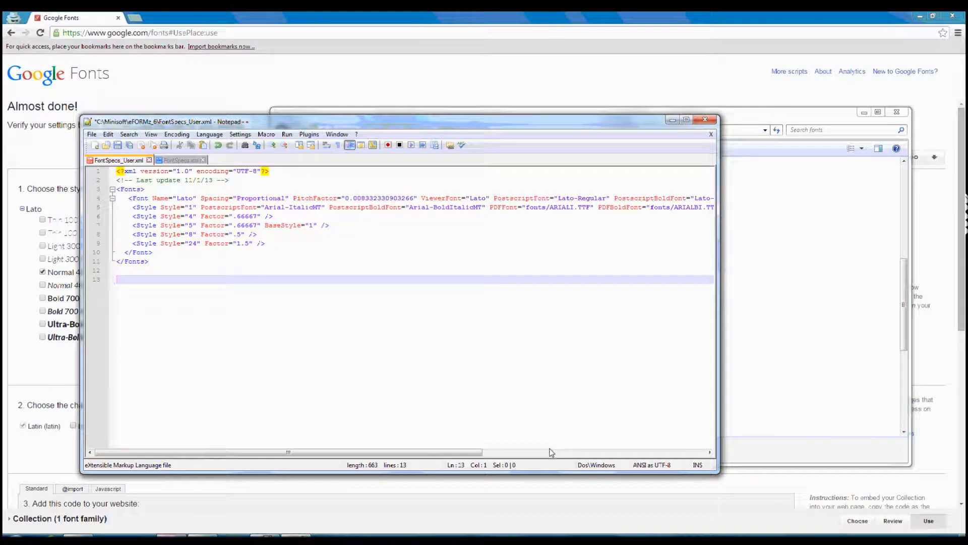
{"action": "left_click_drag", "start_coordinate": [477, 452], "coordinate": [640, 451]}
{"action": "right_click", "coordinate": [632, 453]}
{"action": "left_click", "coordinate": [543, 453]}
{"action": "left_click_drag", "start_coordinate": [543, 453], "coordinate": [601, 453]}
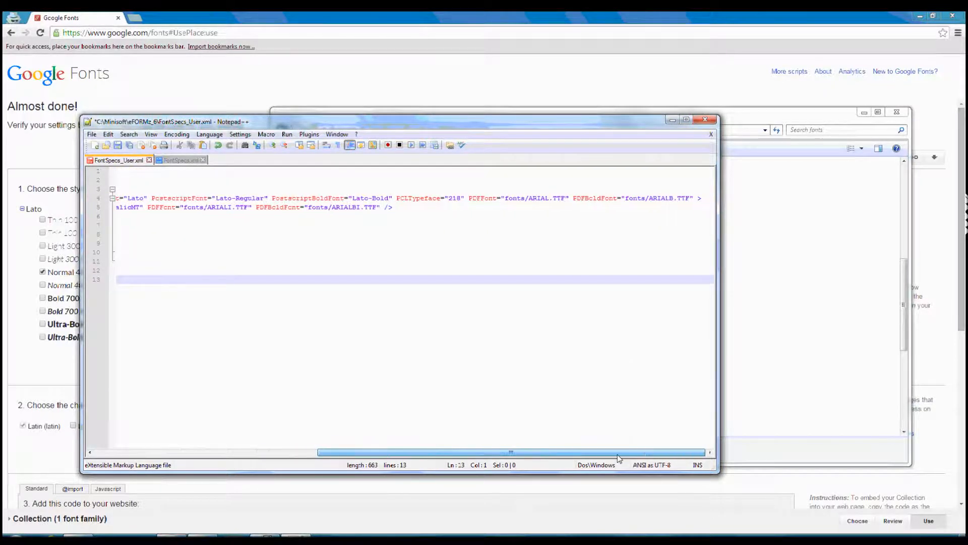
{"action": "double_click", "coordinate": [684, 199]}
{"action": "right_click", "coordinate": [675, 202]}
{"action": "left_click", "coordinate": [666, 201]}
{"action": "left_click_drag", "start_coordinate": [691, 201], "coordinate": [649, 199]}
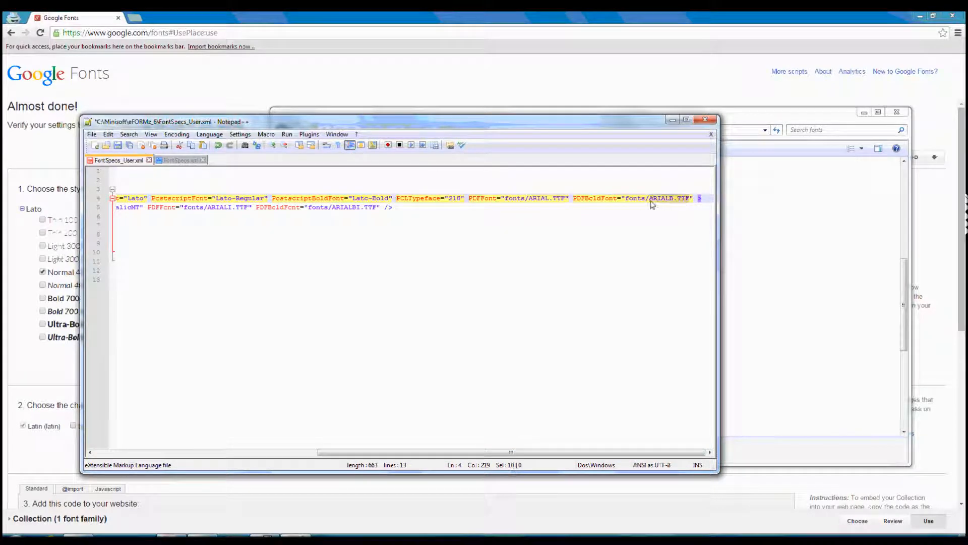
{"action": "key", "text": "ctrl+v"}
{"action": "left_click", "coordinate": [788, 115]}
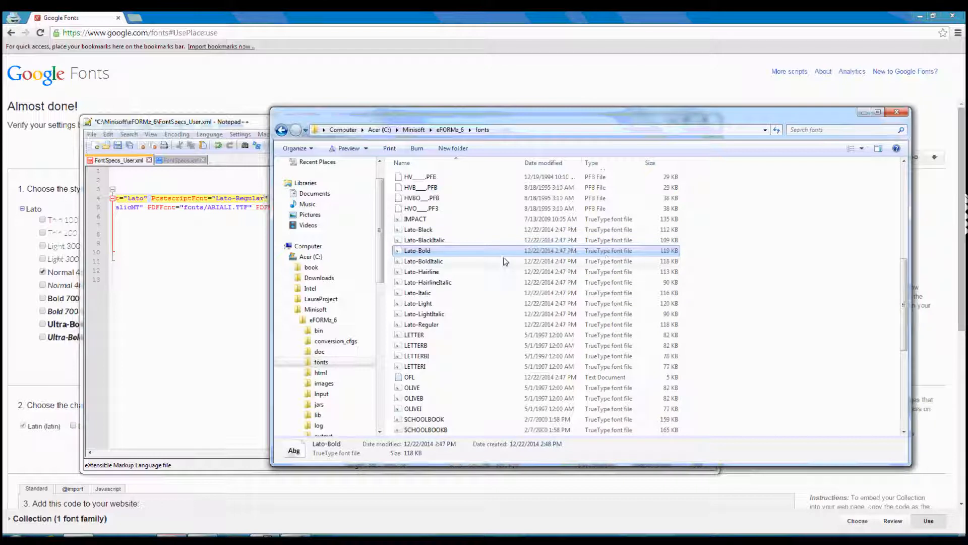
{"action": "left_click", "coordinate": [265, 128]}
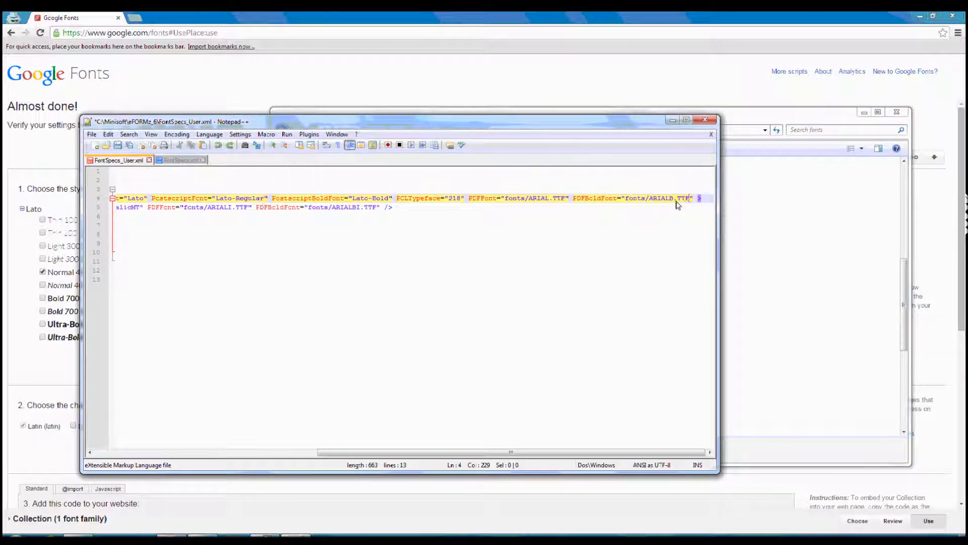
{"action": "left_click_drag", "start_coordinate": [668, 202], "coordinate": [649, 200]}
{"action": "key", "text": "ctrl+v"}
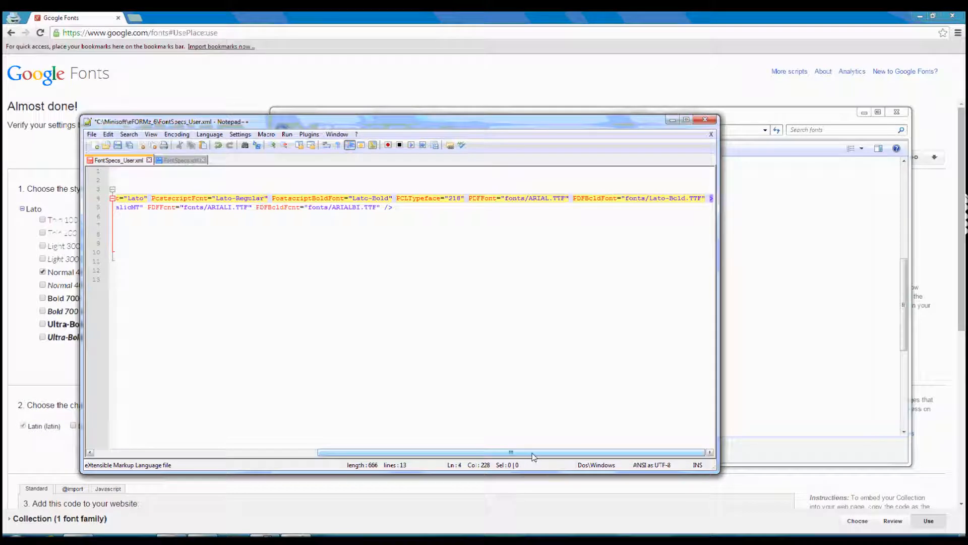
Set the PostscriptFont attribute of the Style 1 line to Lato-Italic, using the name copied from the italic font file.
{"action": "left_click_drag", "start_coordinate": [531, 446], "coordinate": [329, 440]}
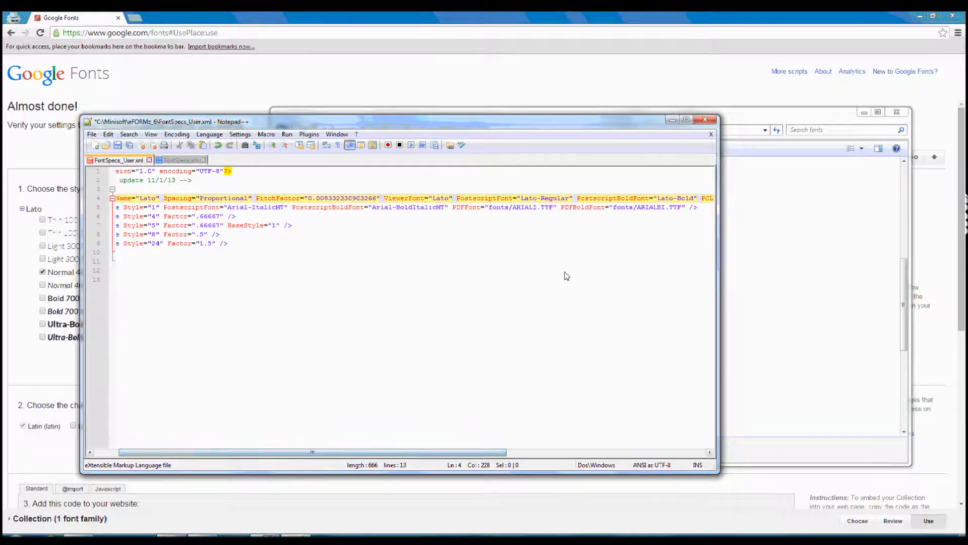
{"action": "left_click", "coordinate": [780, 127]}
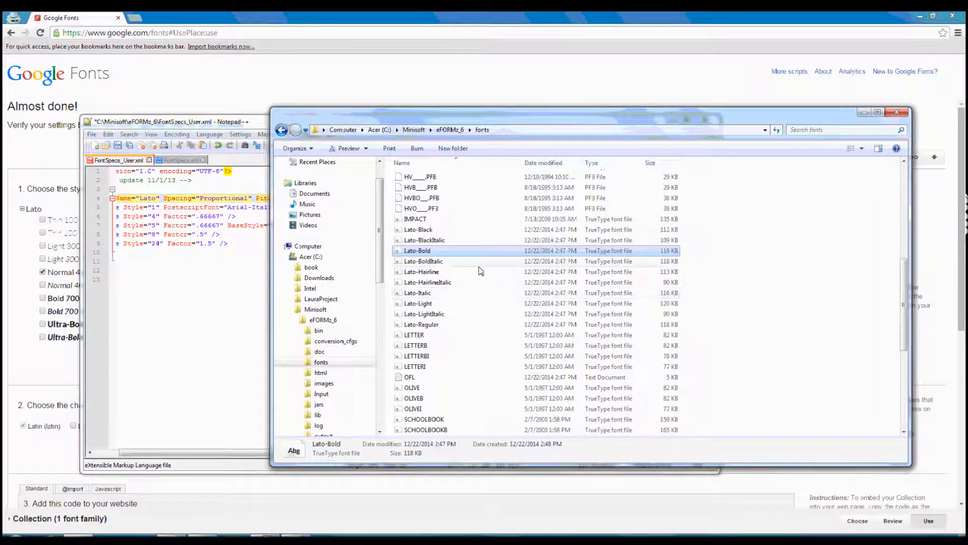
{"action": "left_click", "coordinate": [432, 295]}
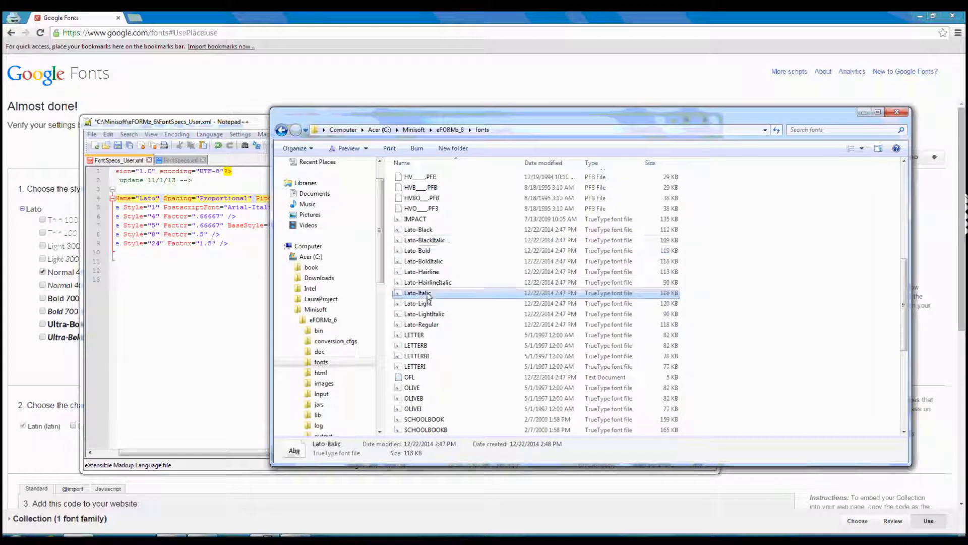
{"action": "left_click", "coordinate": [437, 296]}
{"action": "key", "text": "ctrl+c"}
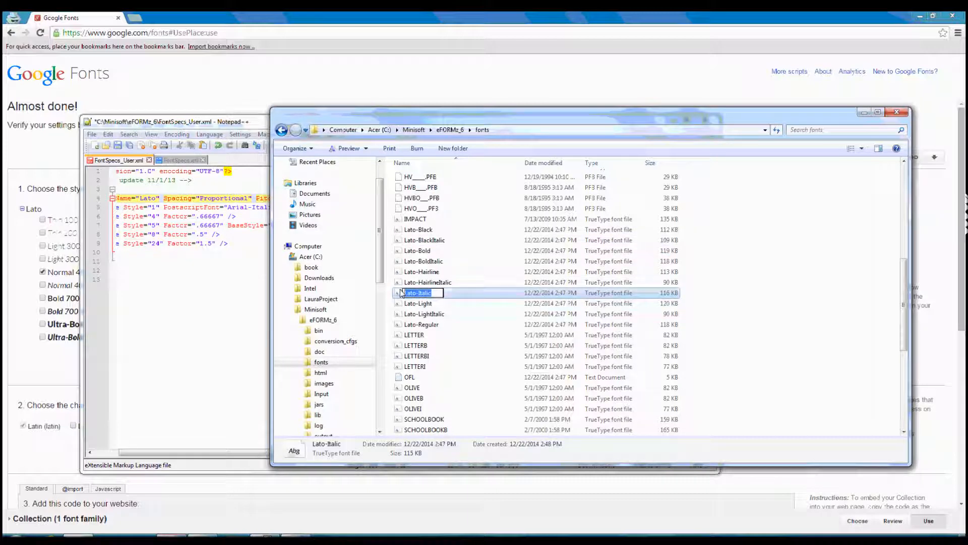
{"action": "left_click", "coordinate": [262, 291]}
{"action": "left_click_drag", "start_coordinate": [322, 208], "coordinate": [264, 208]}
{"action": "key", "text": "ctrl+v"}
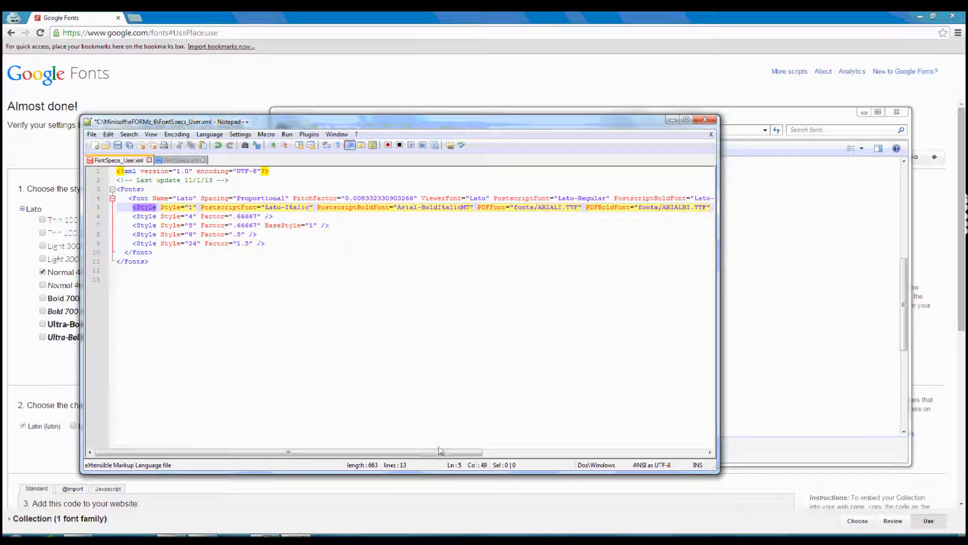
Set the PDFFont attribute of the Style 1 line to fonts/Lato-Italic.TTF.
{"action": "left_click_drag", "start_coordinate": [440, 450], "coordinate": [558, 444]}
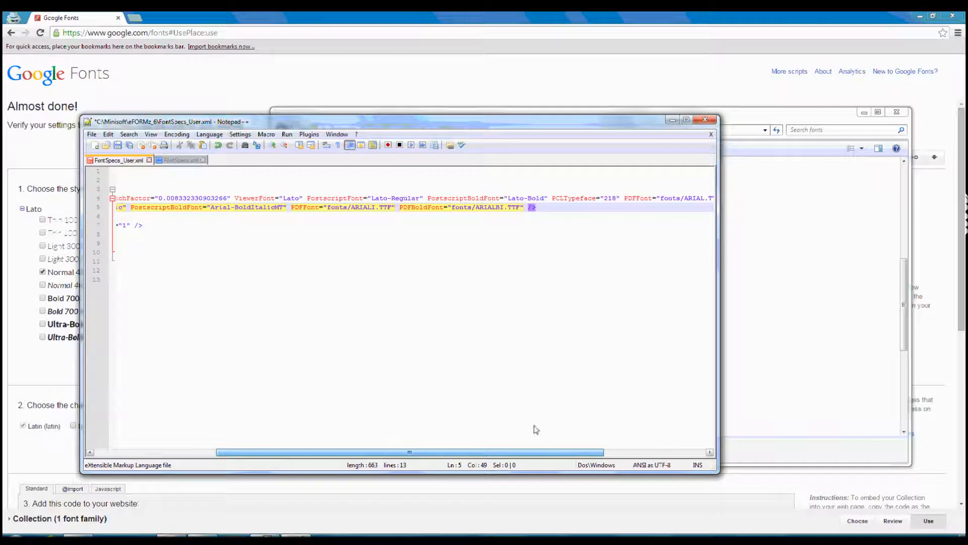
{"action": "left_click_drag", "start_coordinate": [375, 209], "coordinate": [352, 211]}
{"action": "key", "text": "ctrl+v"}
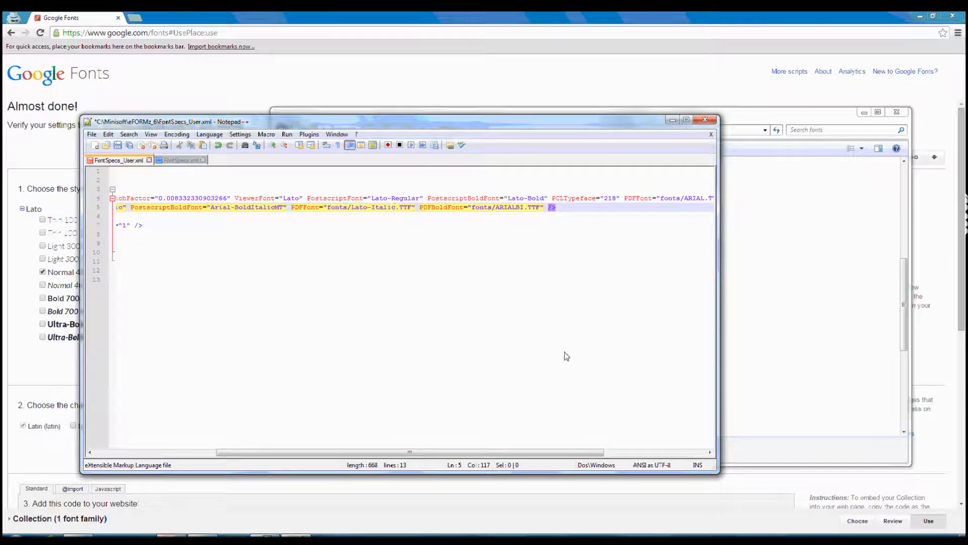
Copy the Lato-Regular file name and use it to set the Lato font entry's PDFFont attribute to fonts/Lato-Regular.TTF.
{"action": "left_click", "coordinate": [788, 119]}
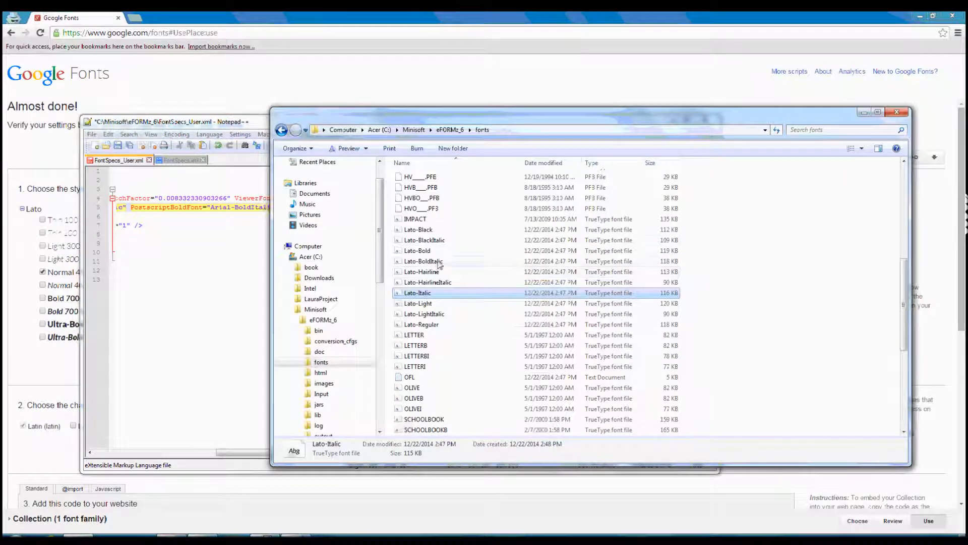
{"action": "left_click", "coordinate": [448, 326]}
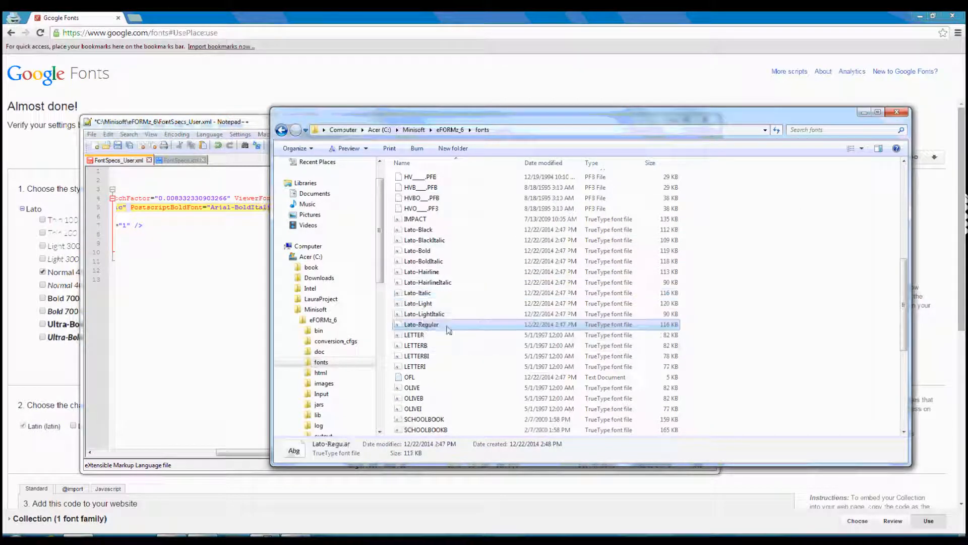
{"action": "left_click", "coordinate": [441, 326]}
{"action": "key", "text": "ctrl+c"}
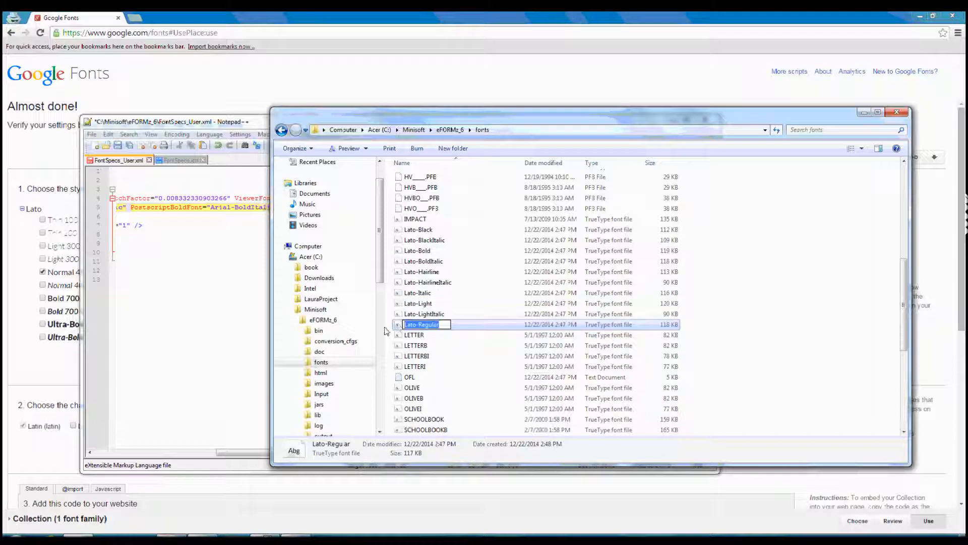
{"action": "left_click", "coordinate": [264, 125]}
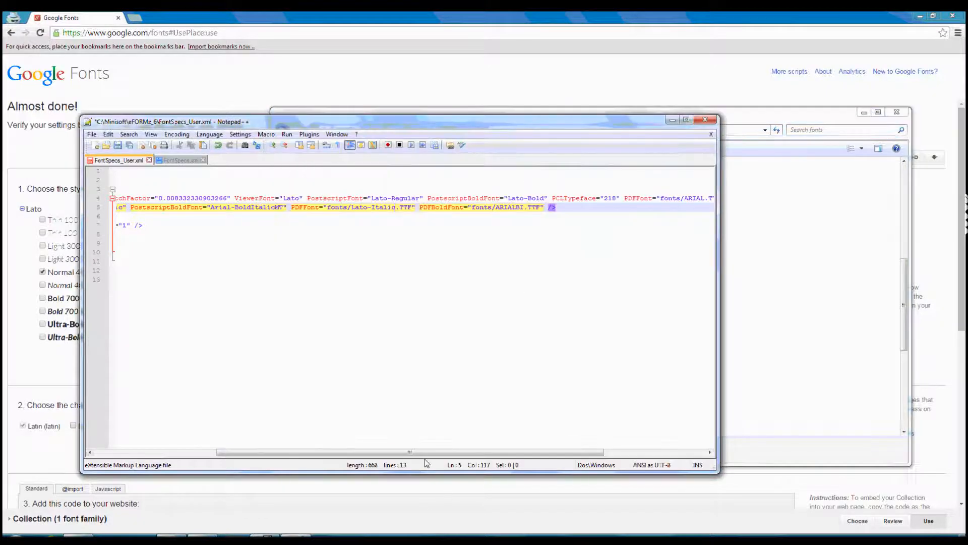
{"action": "left_click_drag", "start_coordinate": [420, 452], "coordinate": [491, 452]}
{"action": "left_click", "coordinate": [591, 199]}
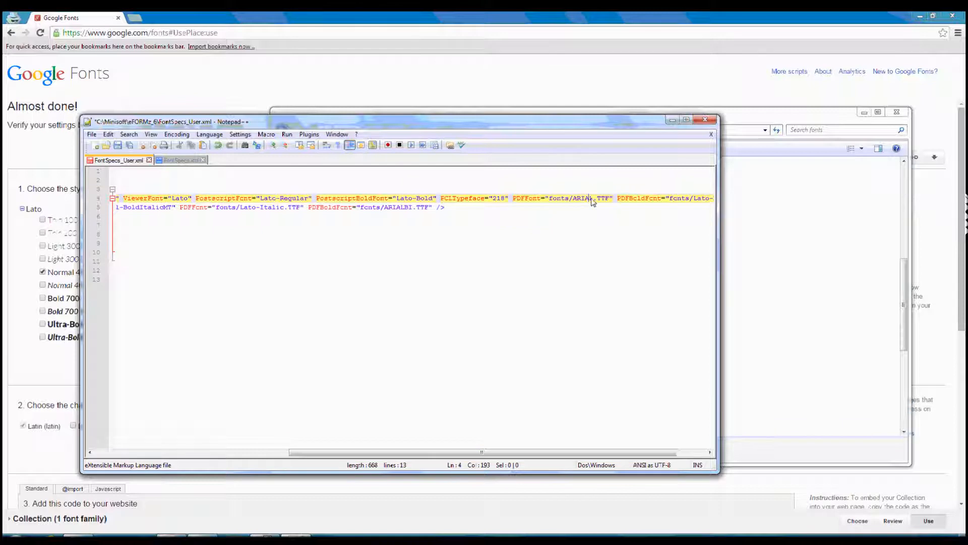
{"action": "left_click_drag", "start_coordinate": [594, 199], "coordinate": [575, 200]}
{"action": "key", "text": "ctrl+v"}
Copy the Lato-BoldItalic file name into the PostscriptBoldFont attribute of the Style 1 line.
{"action": "left_click_drag", "start_coordinate": [560, 453], "coordinate": [393, 442]}
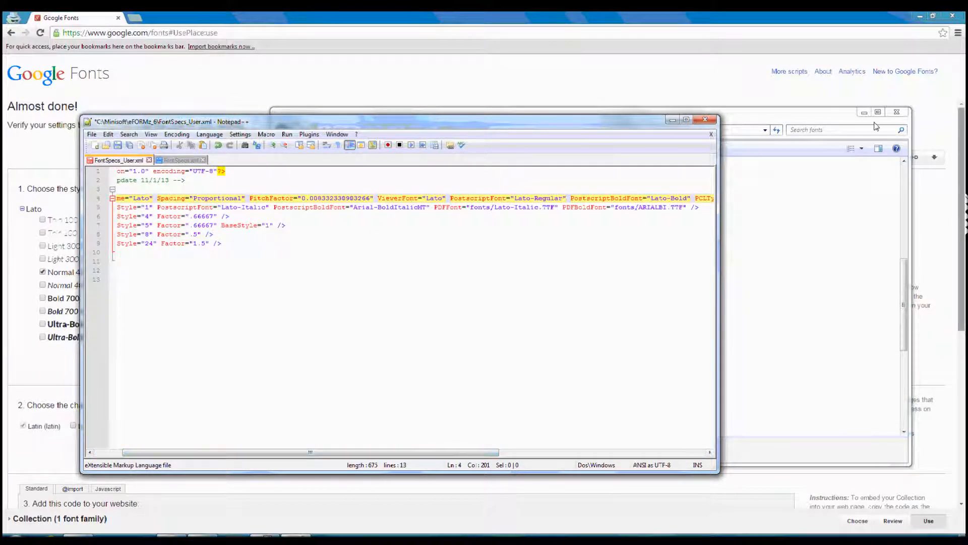
{"action": "left_click", "coordinate": [832, 117]}
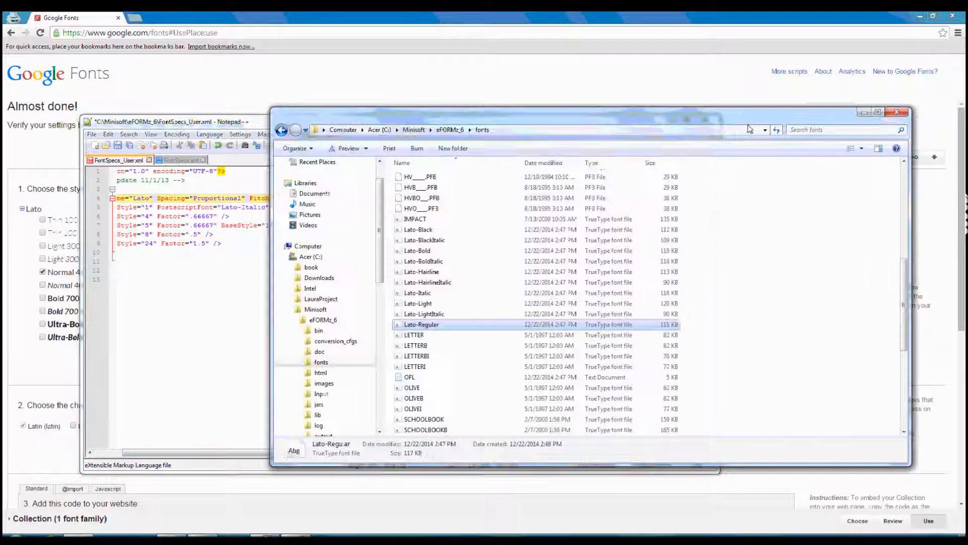
{"action": "left_click", "coordinate": [427, 262]}
{"action": "left_click", "coordinate": [456, 263]}
{"action": "key", "text": "ctrl+c"}
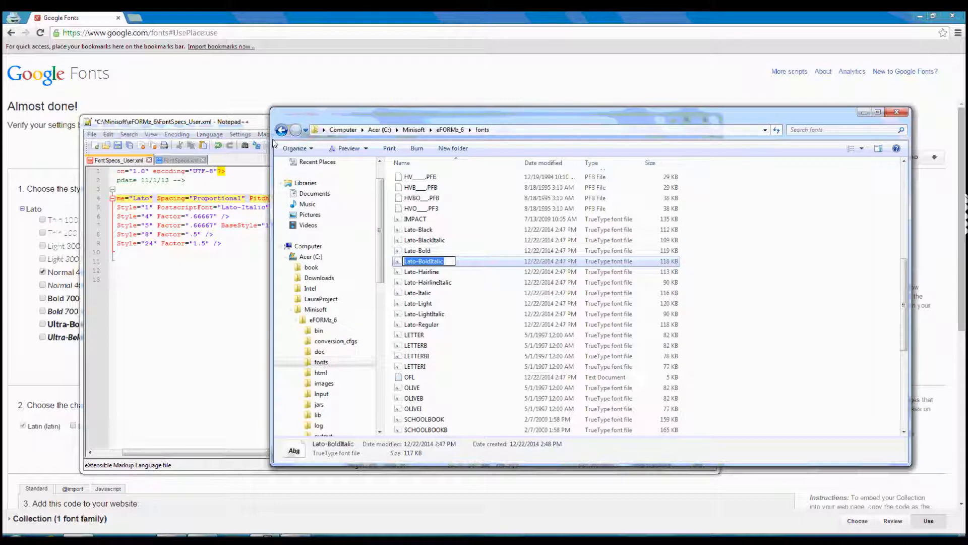
{"action": "left_click", "coordinate": [250, 124]}
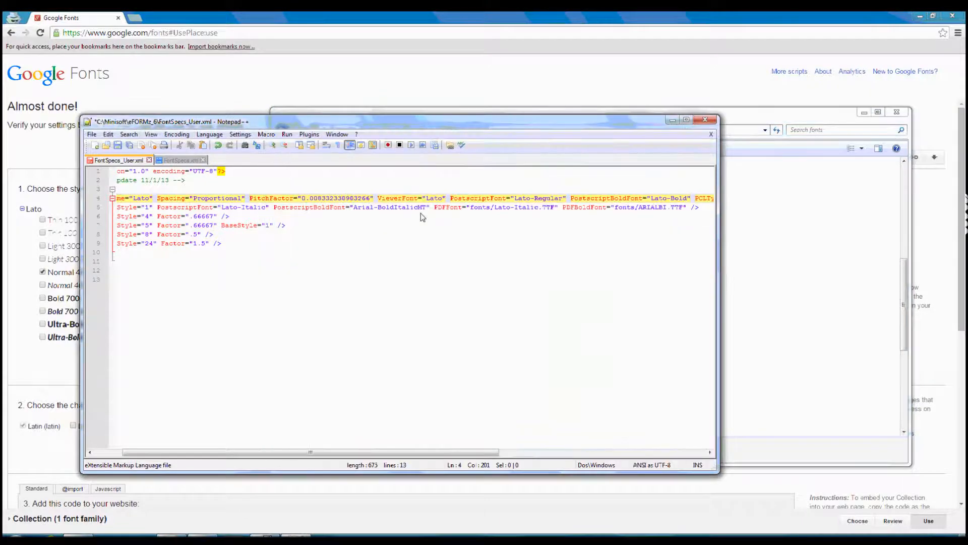
{"action": "left_click_drag", "start_coordinate": [428, 210], "coordinate": [356, 210]}
{"action": "key", "text": "ctrl+v"}
{"action": "left_click_drag", "start_coordinate": [399, 452], "coordinate": [494, 427]}
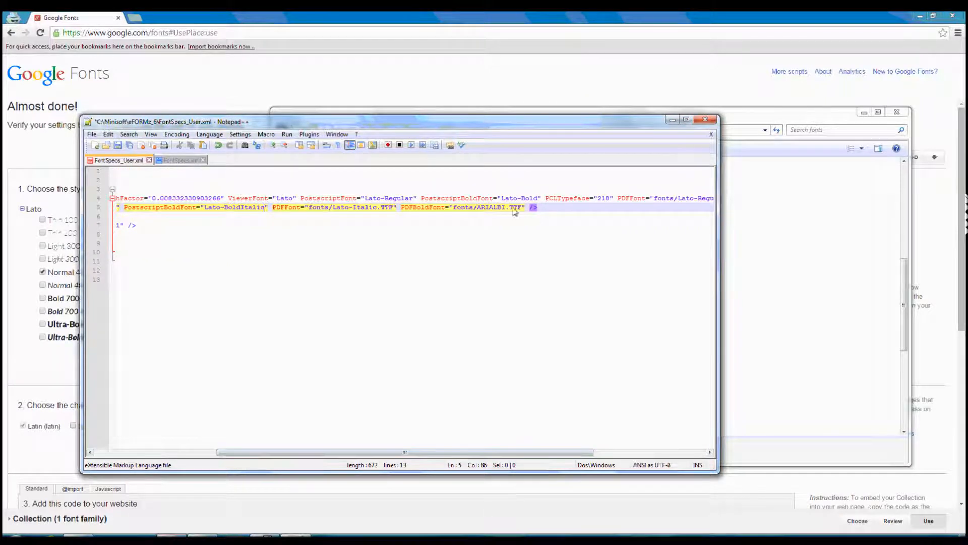
Set the PDFBoldFont attribute of the Style 1 line to fonts/Lato-BoldItalic.TTF and save FontSpecs_User.xml.
{"action": "left_click_drag", "start_coordinate": [506, 208], "coordinate": [477, 208]}
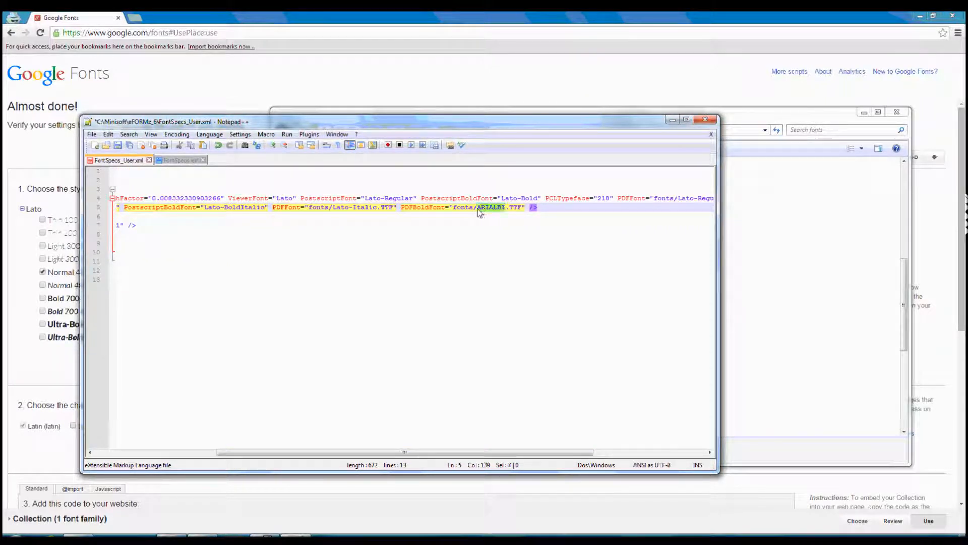
{"action": "key", "text": "ctrl+v"}
{"action": "left_click_drag", "start_coordinate": [516, 452], "coordinate": [404, 454]}
{"action": "left_click", "coordinate": [403, 446]}
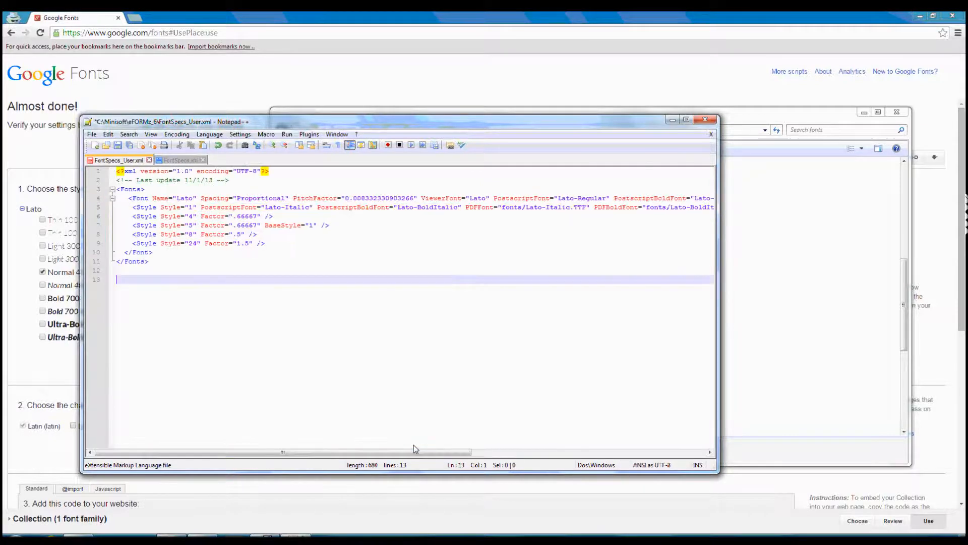
{"action": "left_click", "coordinate": [118, 145]}
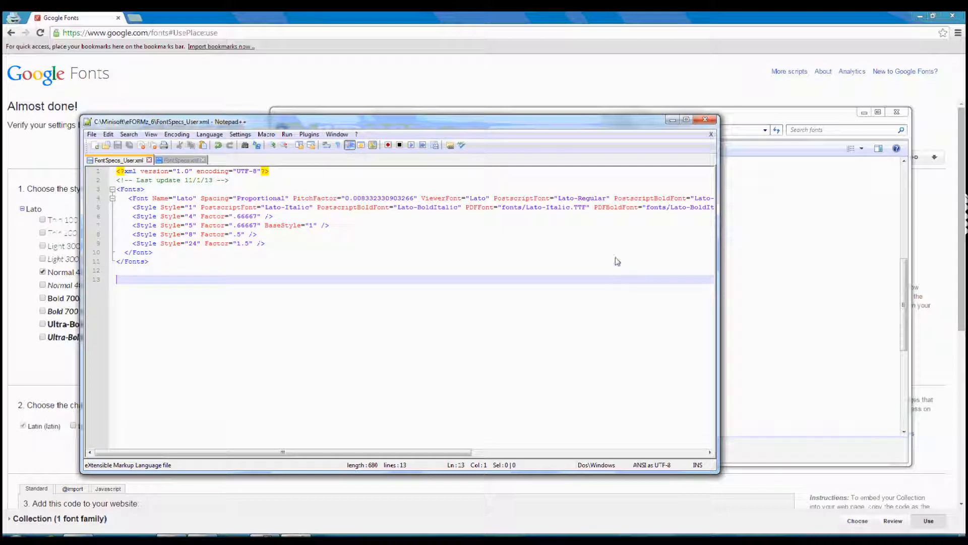
Switch to eFORMz Composer and open the sampinv_DT project from the Video_sample folder.
{"action": "left_click", "coordinate": [809, 122]}
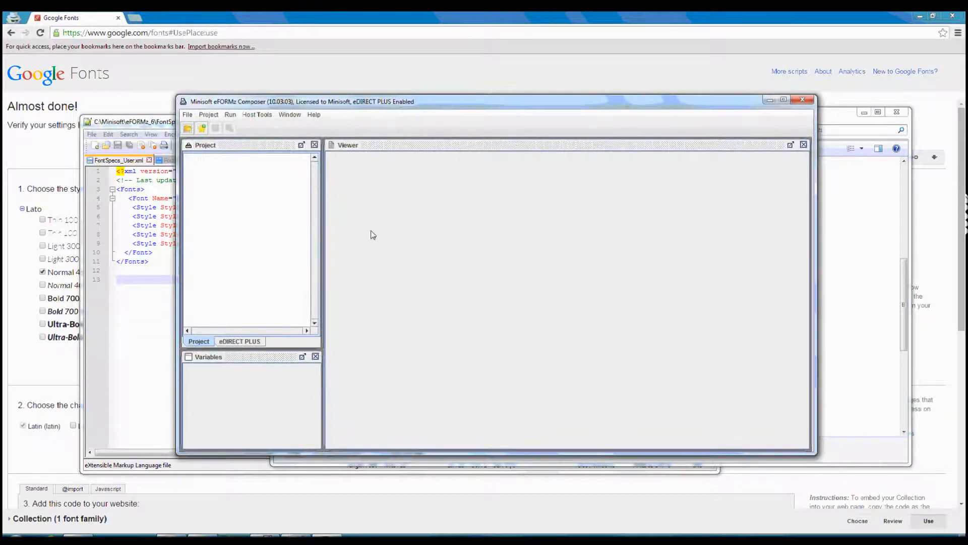
{"action": "left_click", "coordinate": [187, 115]}
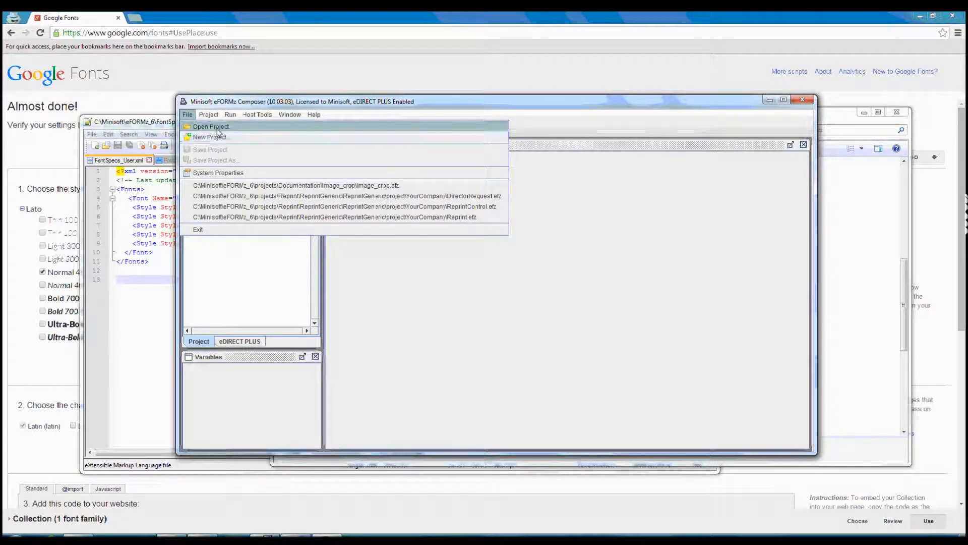
{"action": "left_click", "coordinate": [204, 127]}
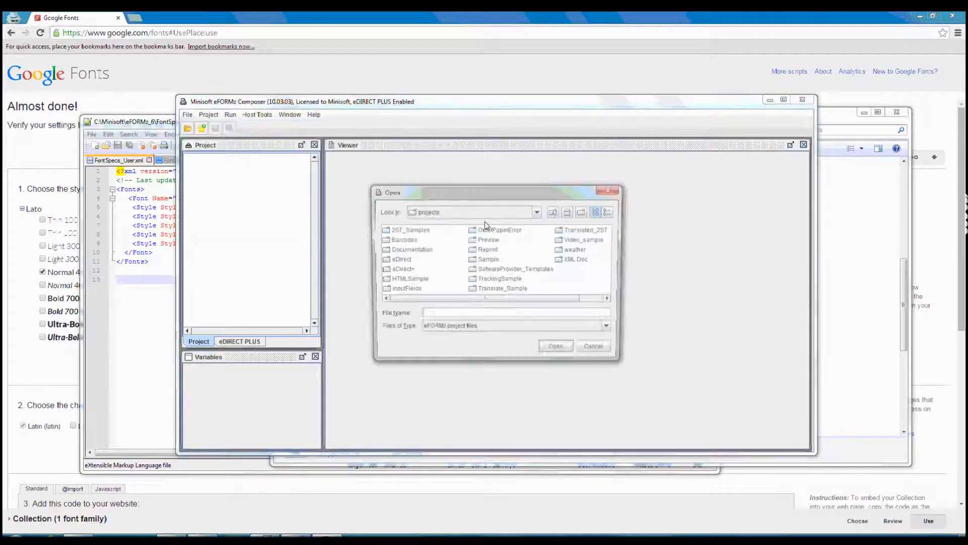
{"action": "double_click", "coordinate": [585, 239]}
{"action": "double_click", "coordinate": [425, 231]}
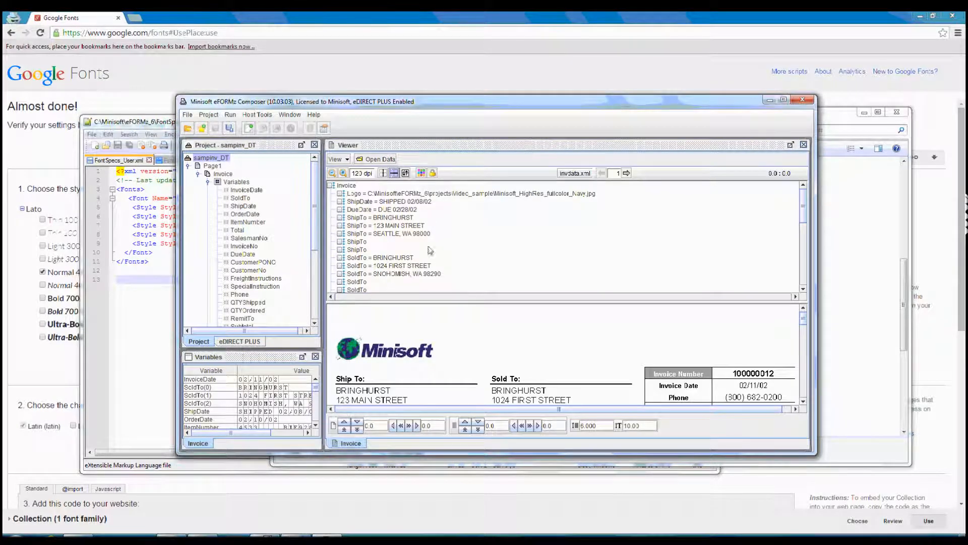
Set the font of the Invoice form to Lato in its form properties.
{"action": "left_click", "coordinate": [228, 176]}
{"action": "right_click", "coordinate": [228, 178]}
{"action": "mouse_move", "coordinate": [317, 181]}
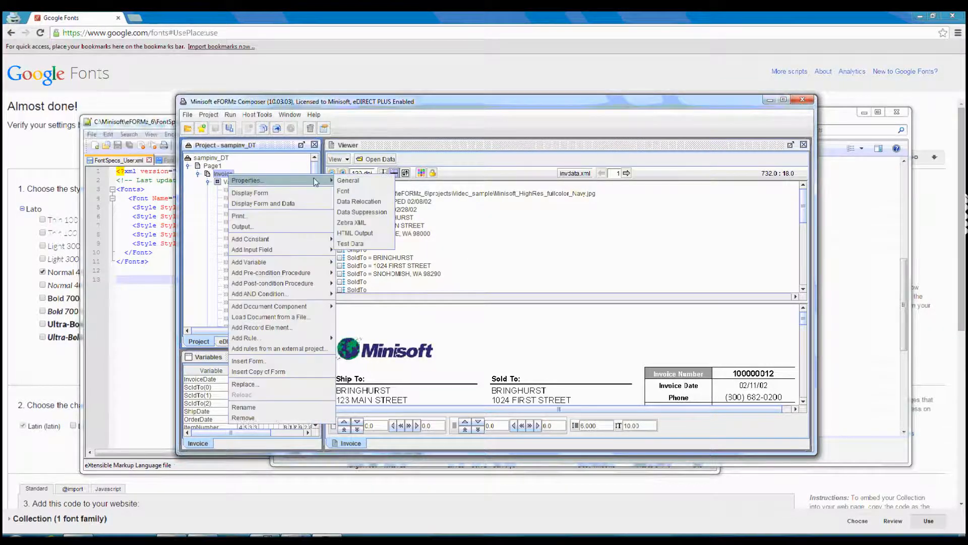
{"action": "left_click", "coordinate": [371, 190]}
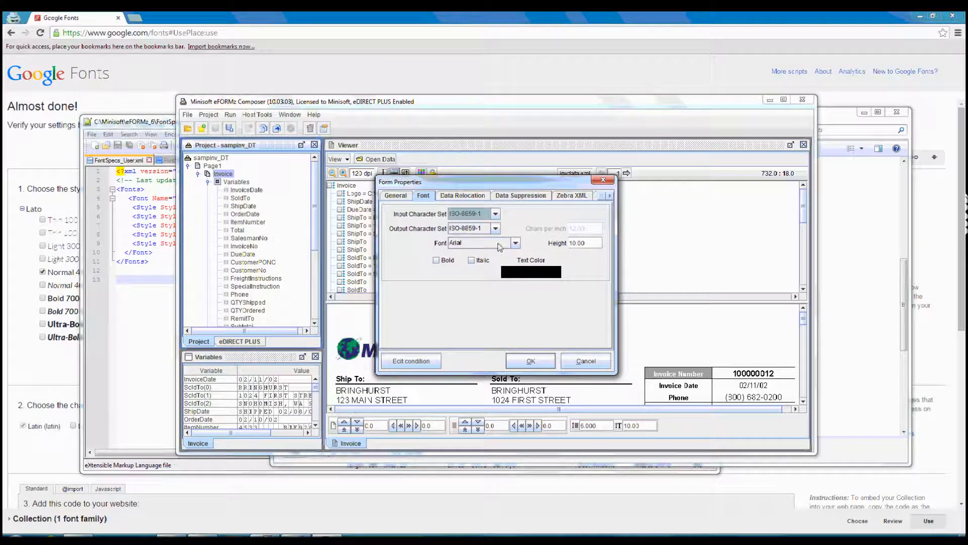
{"action": "left_click", "coordinate": [499, 244]}
{"action": "scroll", "coordinate": [516, 306], "scroll_direction": "down", "scroll_amount": 3}
{"action": "scroll", "coordinate": [517, 307], "scroll_direction": "down", "scroll_amount": 2}
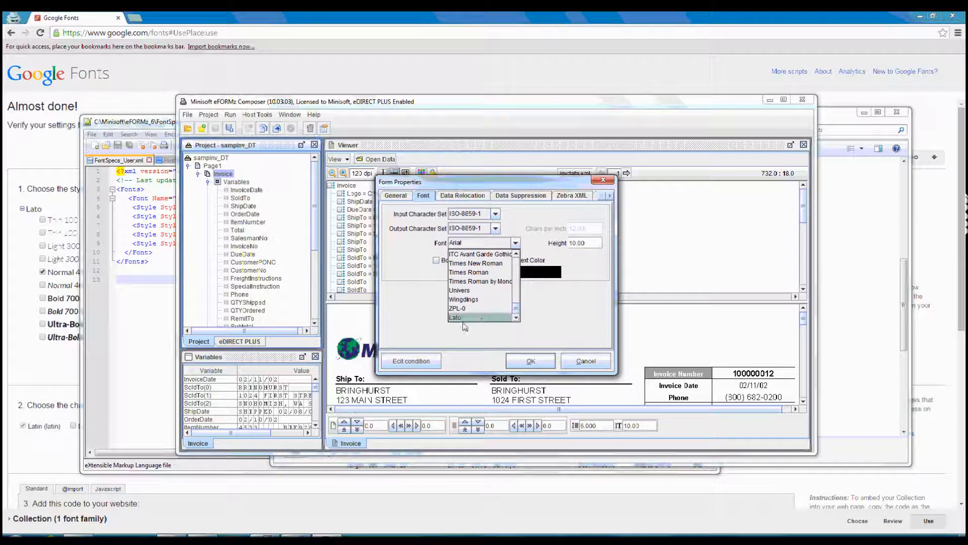
{"action": "left_click", "coordinate": [463, 318]}
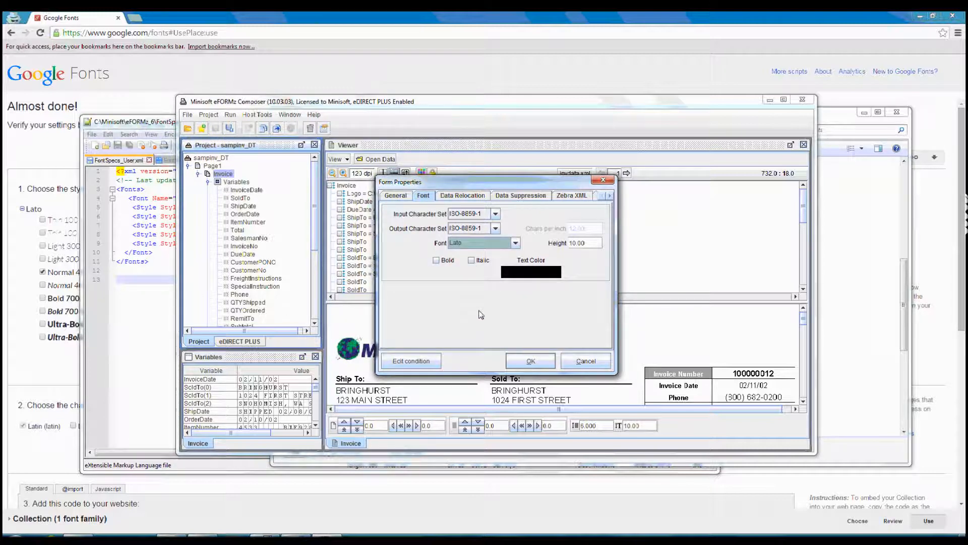
{"action": "left_click", "coordinate": [531, 361]}
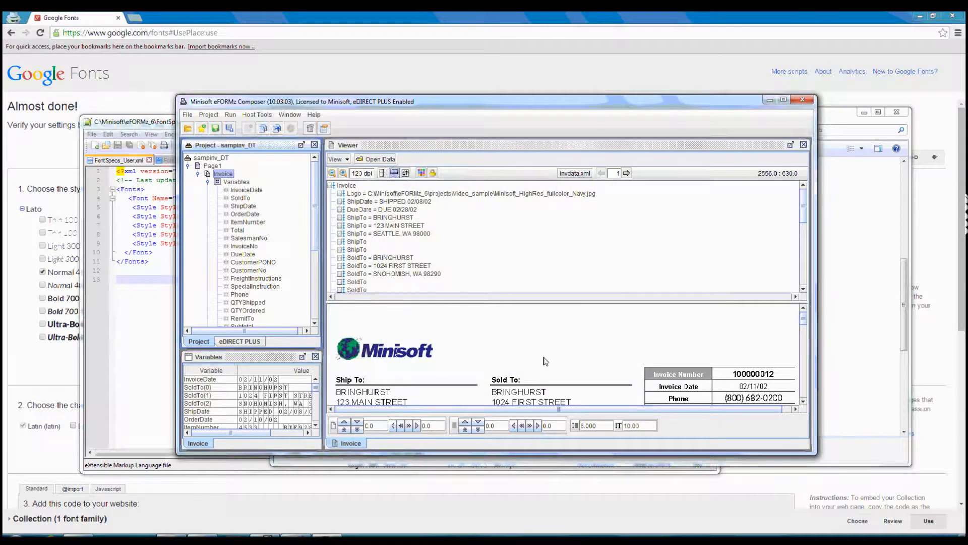
Examine the invoice preview from the address blocks to the item table to see which texts use the Lato font.
{"action": "scroll", "coordinate": [543, 361], "scroll_direction": "down", "scroll_amount": 3}
{"action": "scroll", "coordinate": [548, 360], "scroll_direction": "down", "scroll_amount": 2}
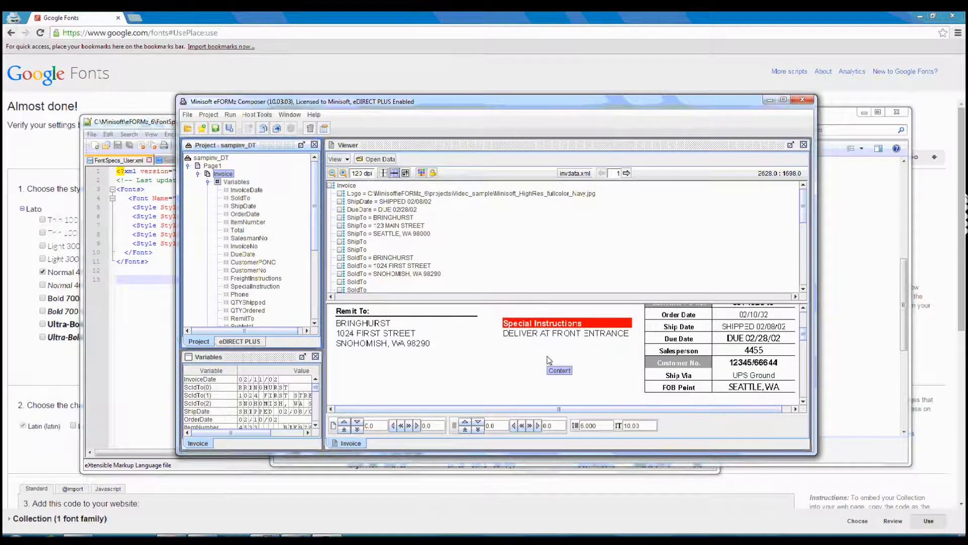
{"action": "scroll", "coordinate": [549, 360], "scroll_direction": "down", "scroll_amount": 1}
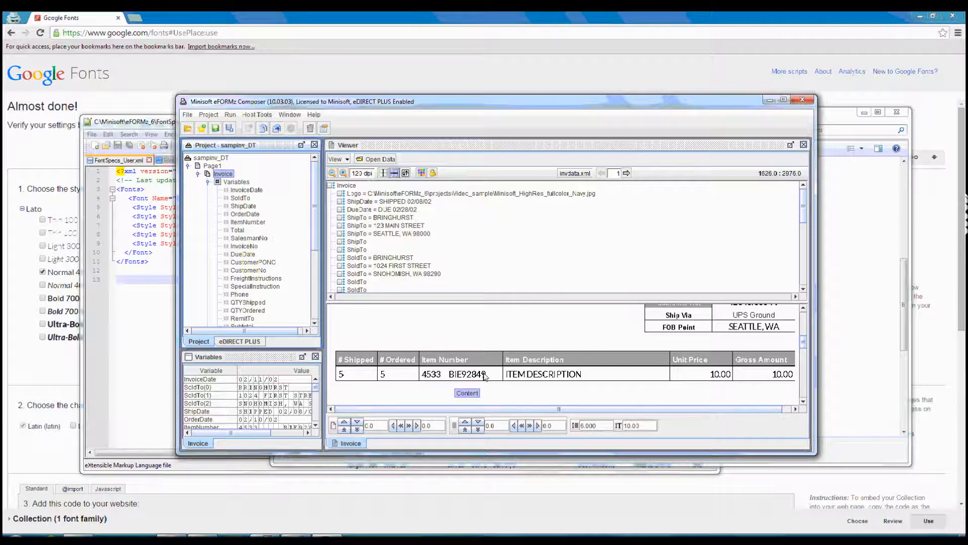
{"action": "scroll", "coordinate": [539, 374], "scroll_direction": "down", "scroll_amount": 1}
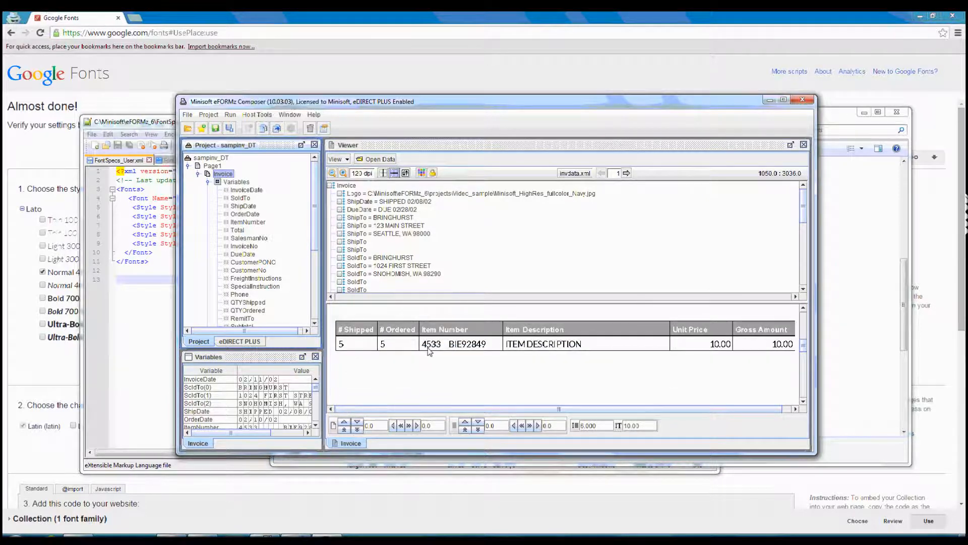
{"action": "scroll", "coordinate": [585, 390], "scroll_direction": "up", "scroll_amount": 1}
{"action": "scroll", "coordinate": [587, 393], "scroll_direction": "up", "scroll_amount": 6}
{"action": "scroll", "coordinate": [585, 391], "scroll_direction": "down", "scroll_amount": 2}
{"action": "scroll", "coordinate": [468, 356], "scroll_direction": "down", "scroll_amount": 2}
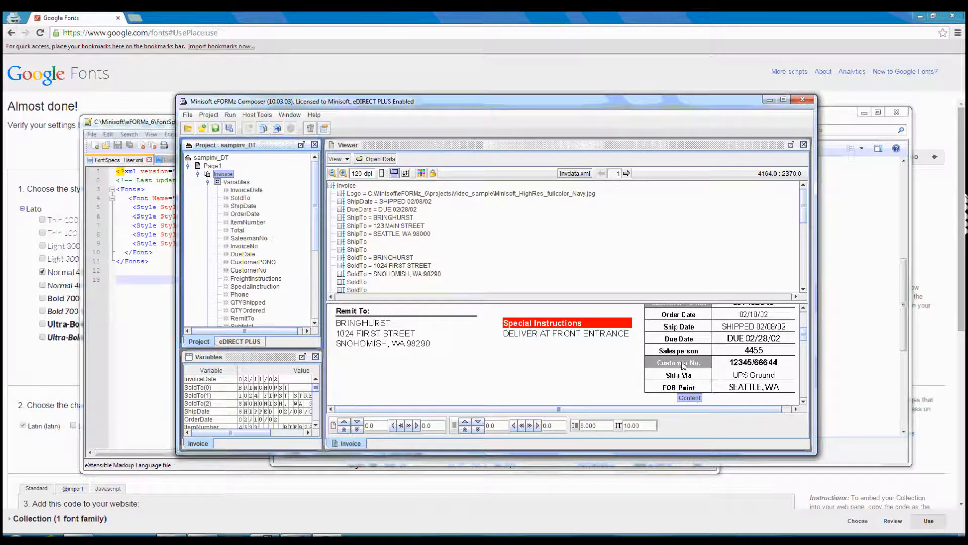
Check the font properties of the Document Template and close them without changes.
{"action": "left_click_drag", "start_coordinate": [313, 216], "coordinate": [313, 290]}
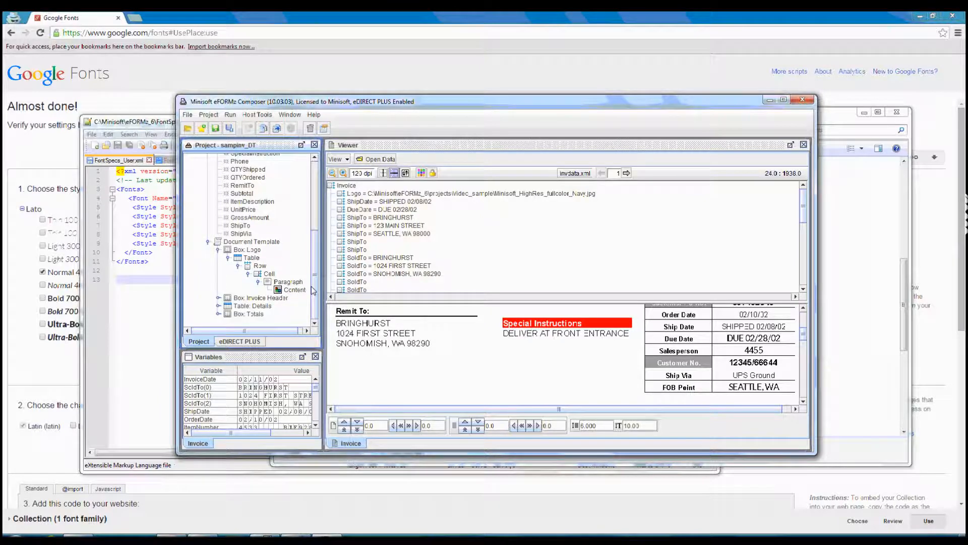
{"action": "right_click", "coordinate": [277, 242]}
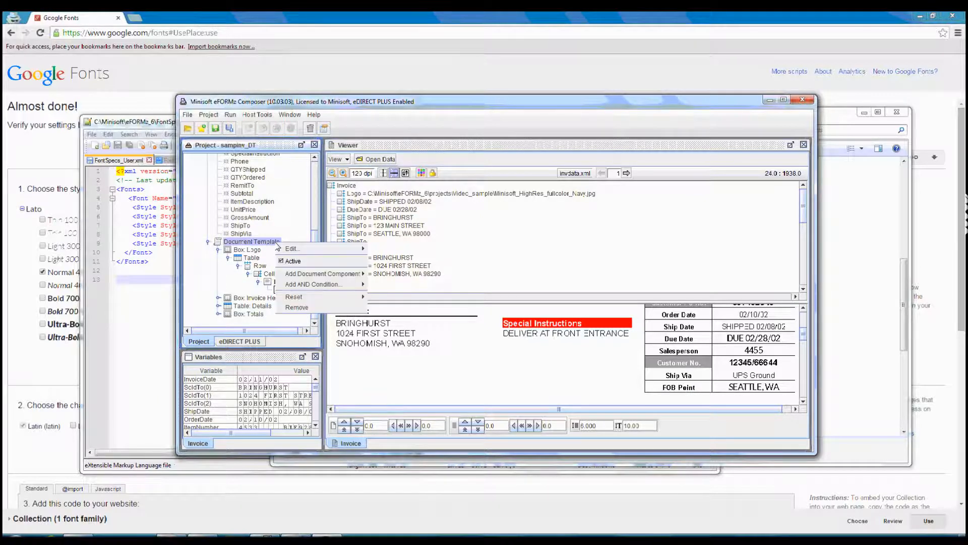
{"action": "mouse_move", "coordinate": [361, 248]}
{"action": "left_click", "coordinate": [376, 259]}
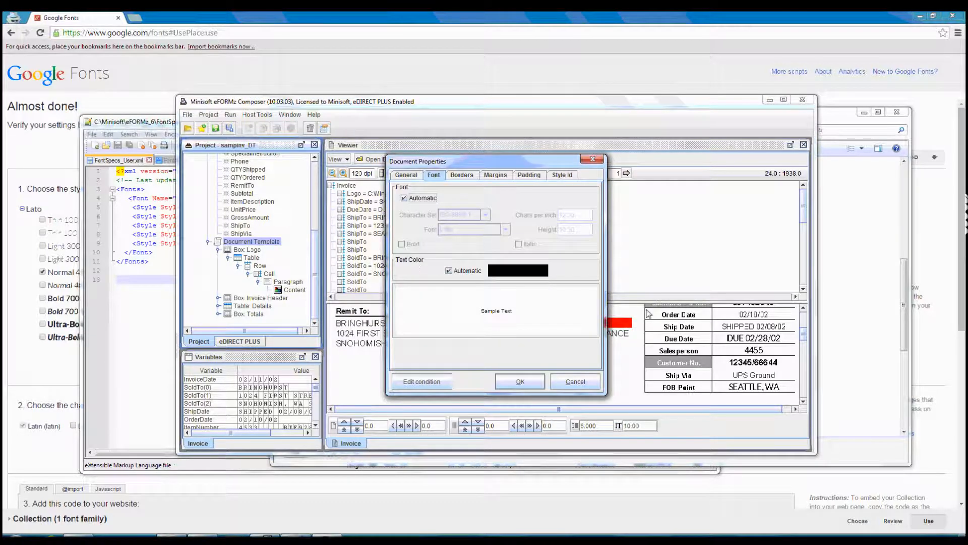
{"action": "left_click", "coordinate": [577, 382]}
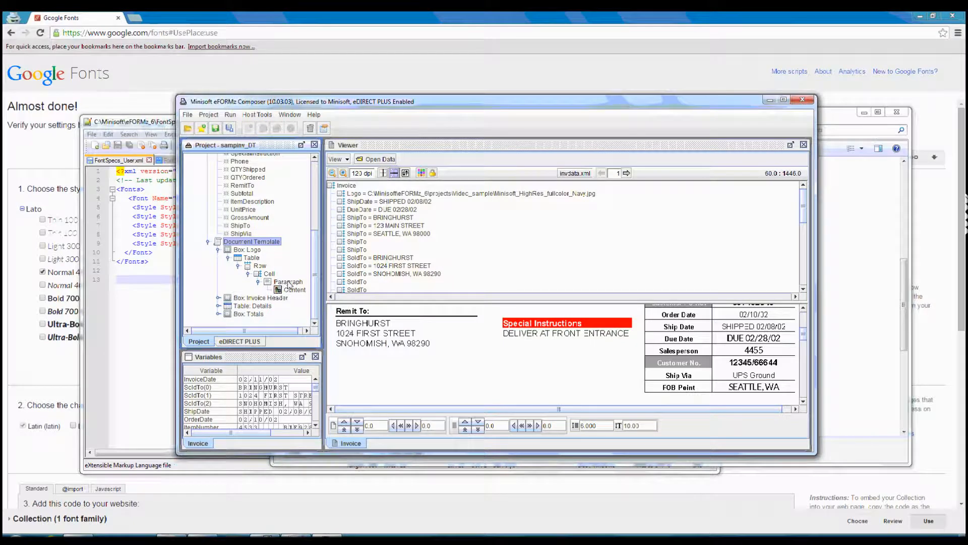
Set the font of the Ship To heading's content segment to Automatic.
{"action": "scroll", "coordinate": [393, 324], "scroll_direction": "up", "scroll_amount": 4}
{"action": "scroll", "coordinate": [391, 350], "scroll_direction": "down", "scroll_amount": 1}
{"action": "right_click", "coordinate": [357, 350]}
{"action": "mouse_move", "coordinate": [393, 413]}
{"action": "left_click", "coordinate": [416, 424]}
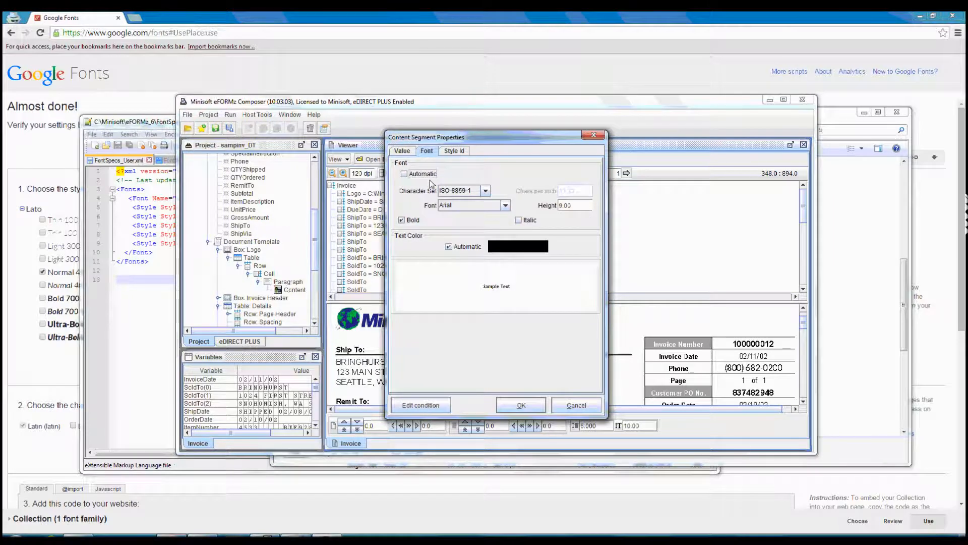
{"action": "left_click", "coordinate": [421, 175]}
{"action": "left_click", "coordinate": [543, 403]}
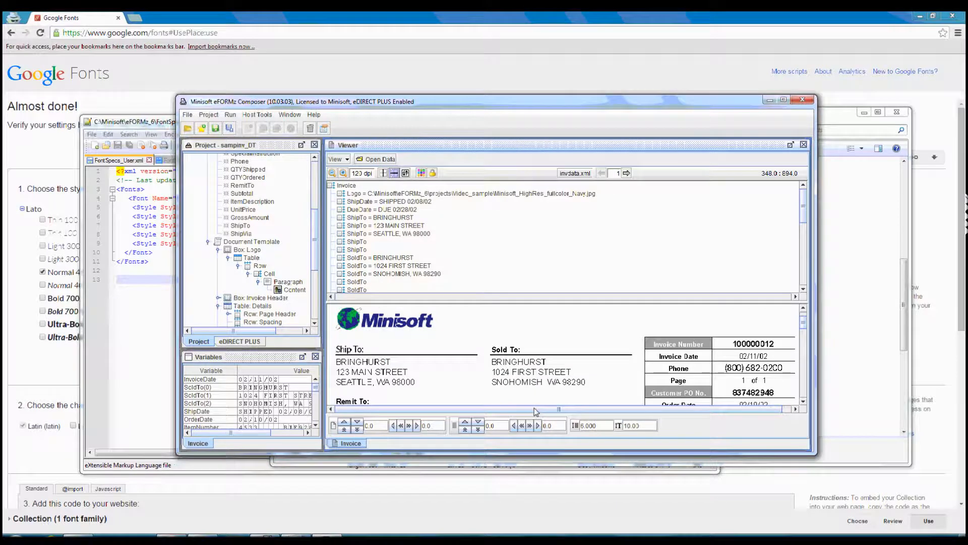